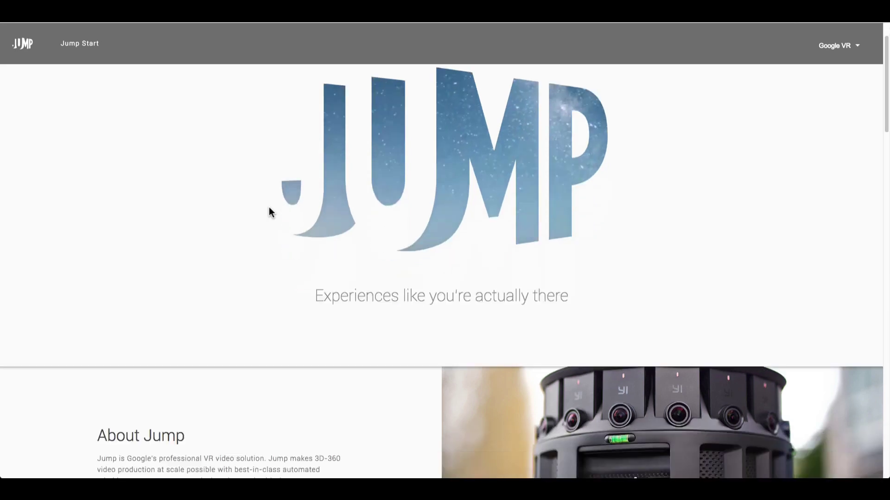
- Look through the Jump page's sections on the camera and the Jump Assembler stitching
scroll(270, 212, "down", 3)
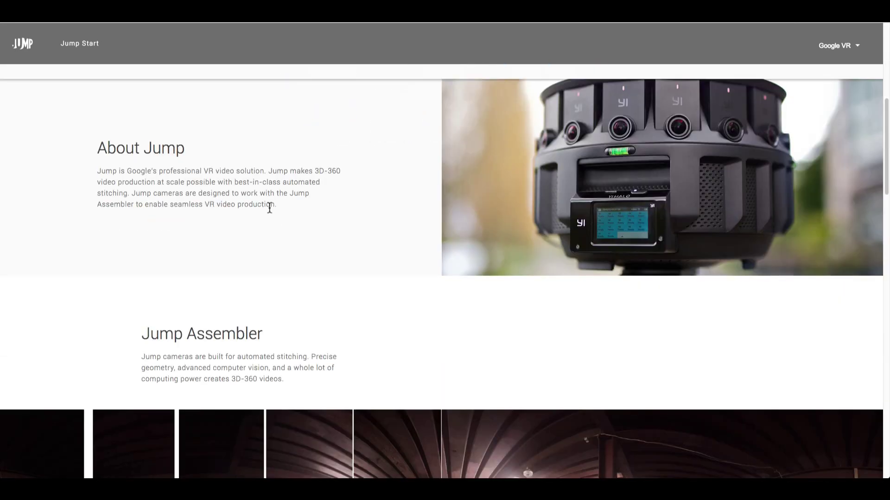
scroll(270, 210, "down", 3)
scroll(270, 213, "down", 5)
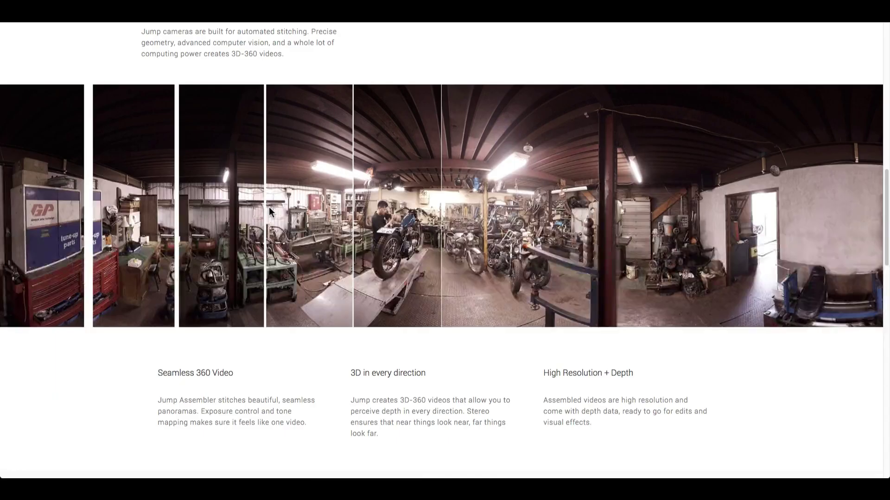
scroll(269, 212, "down", 3)
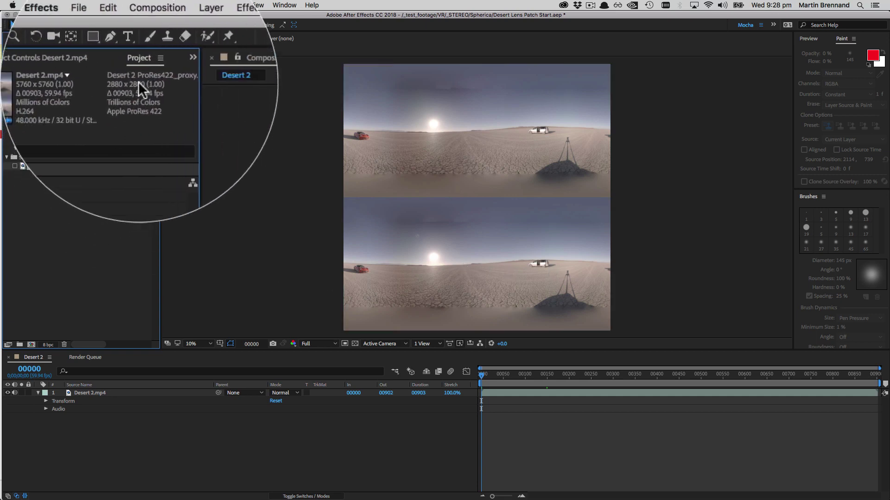
right_click(73, 165)
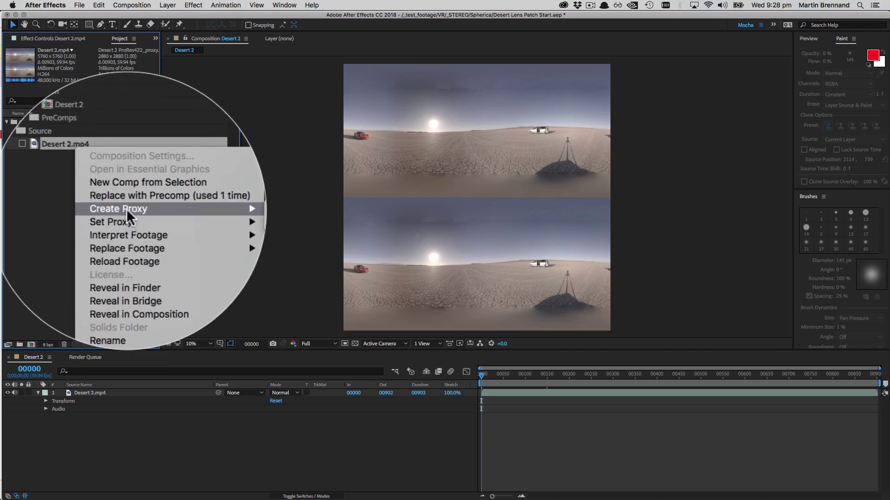
mouse_move(138, 217)
left_click(204, 218)
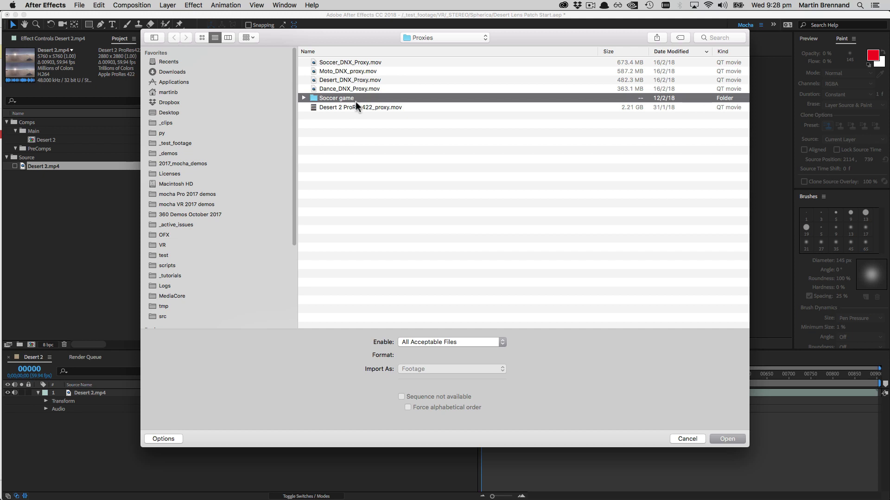
left_click(356, 107)
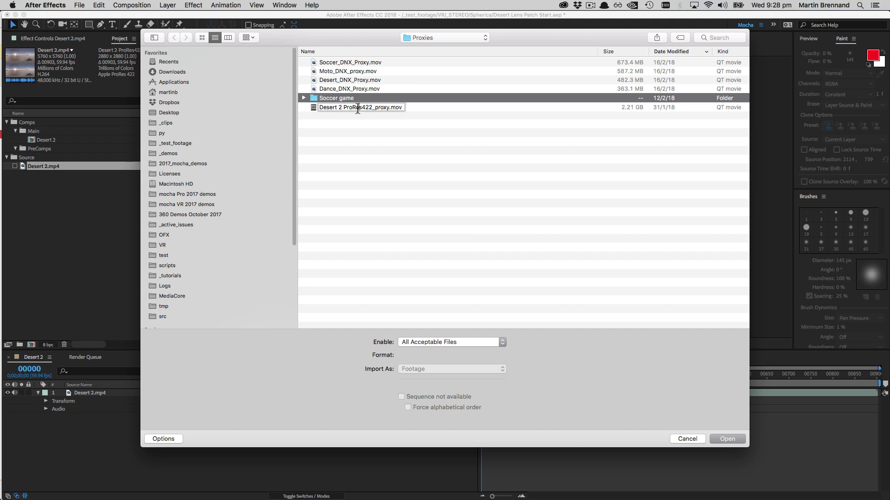
left_click(687, 439)
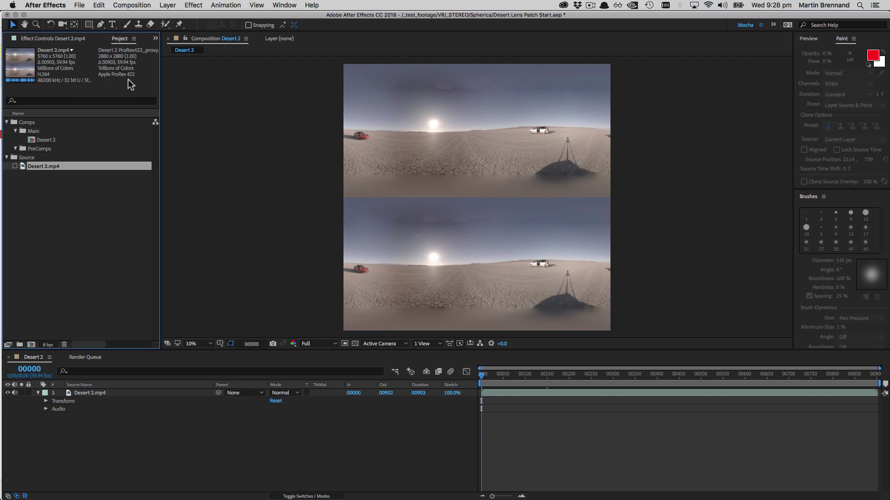
- Enable the proxy for the Desert 2.mp4 footage and apply the mocha VR effect to its layer
left_click(15, 166)
left_click_drag(496, 377, 466, 372)
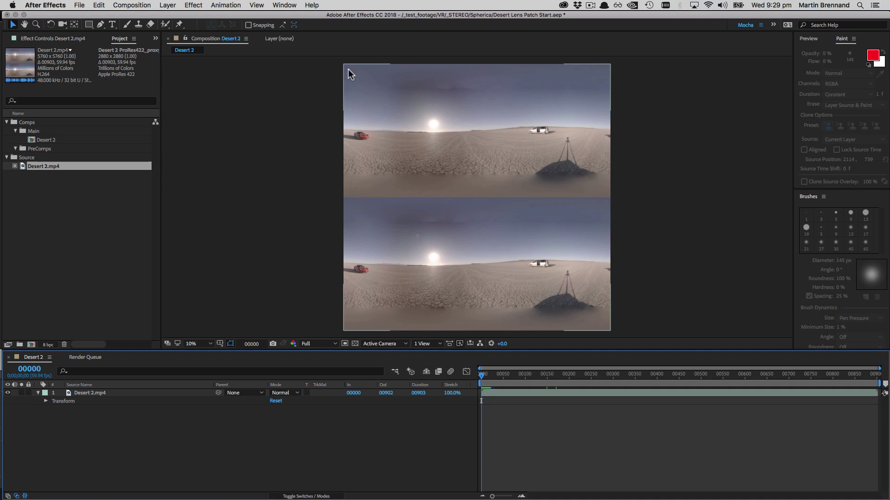
left_click(95, 393)
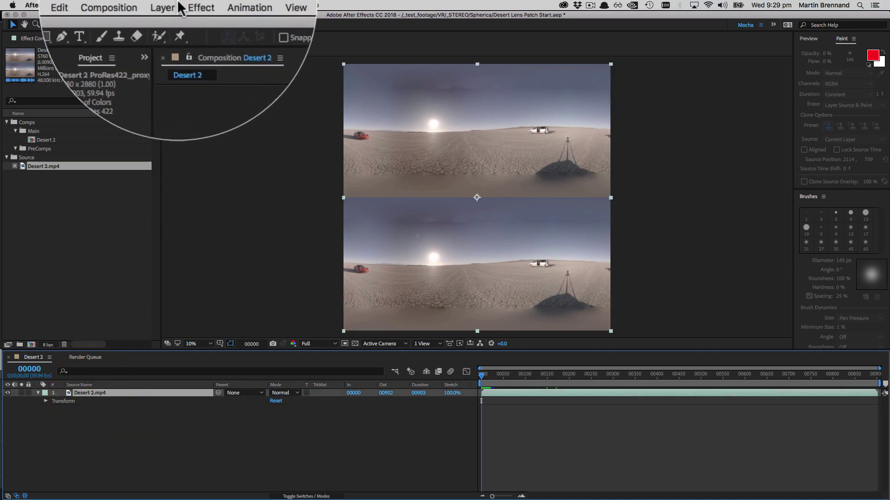
left_click(193, 5)
mouse_move(272, 356)
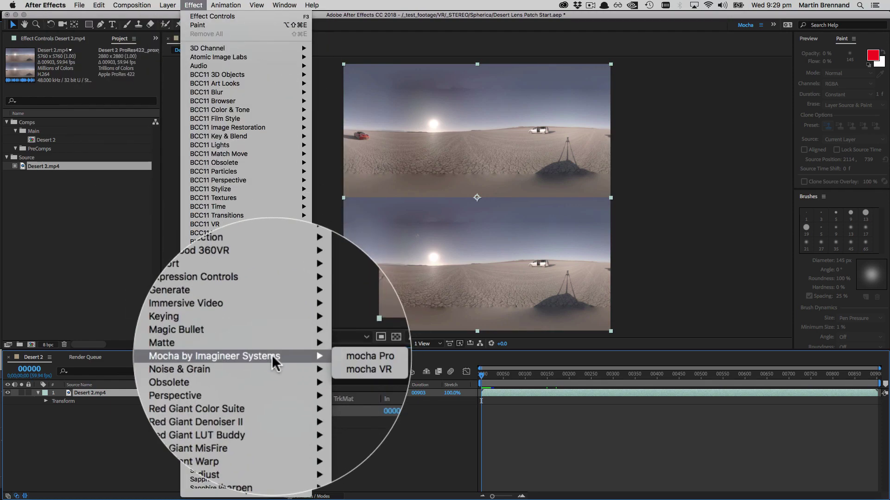
left_click(333, 360)
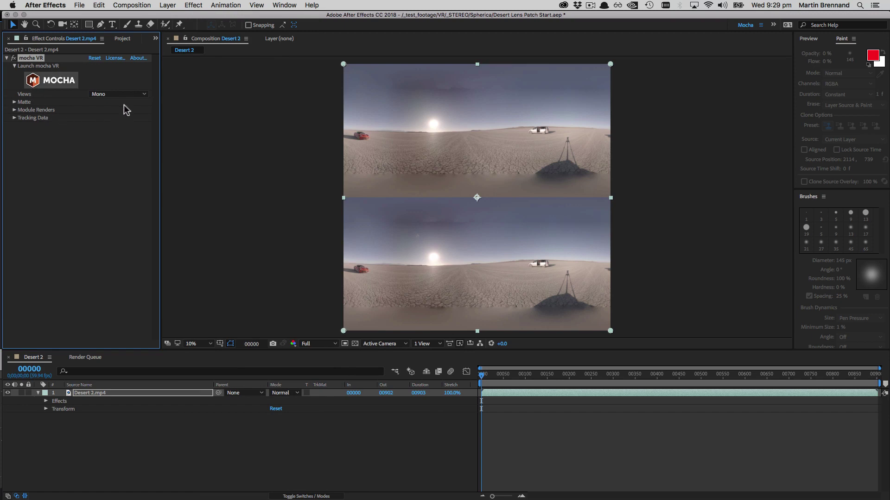
- Check the mocha VR version information and set the effect's Views to Top/Bottom
left_click(139, 58)
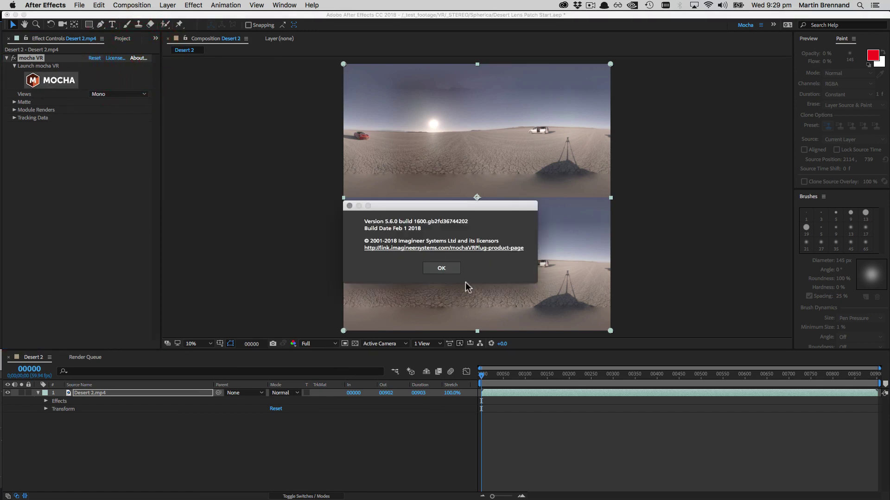
left_click(451, 268)
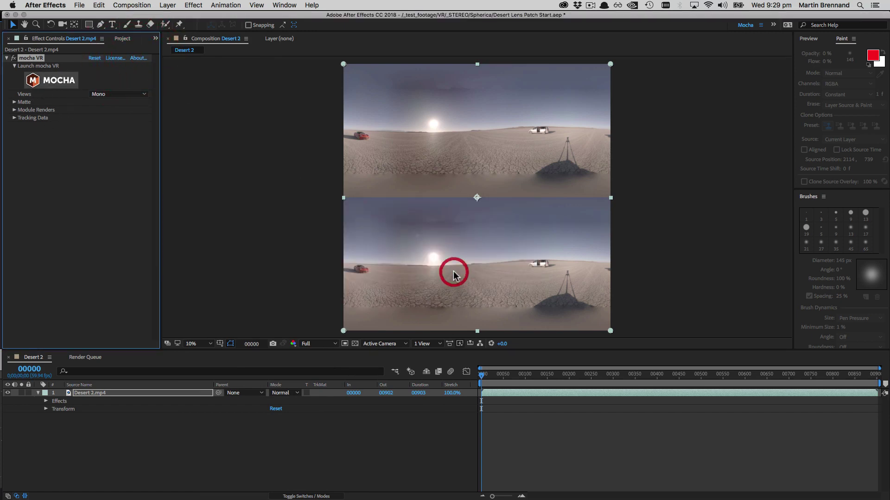
left_click(128, 95)
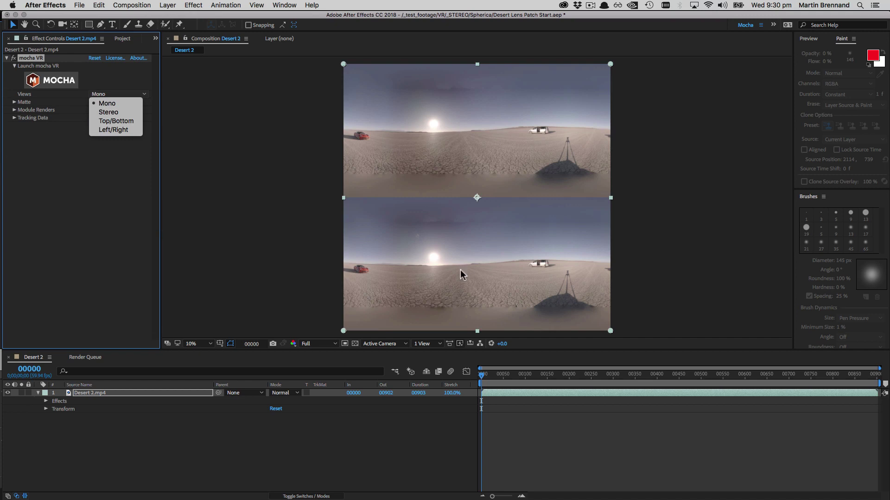
left_click(120, 122)
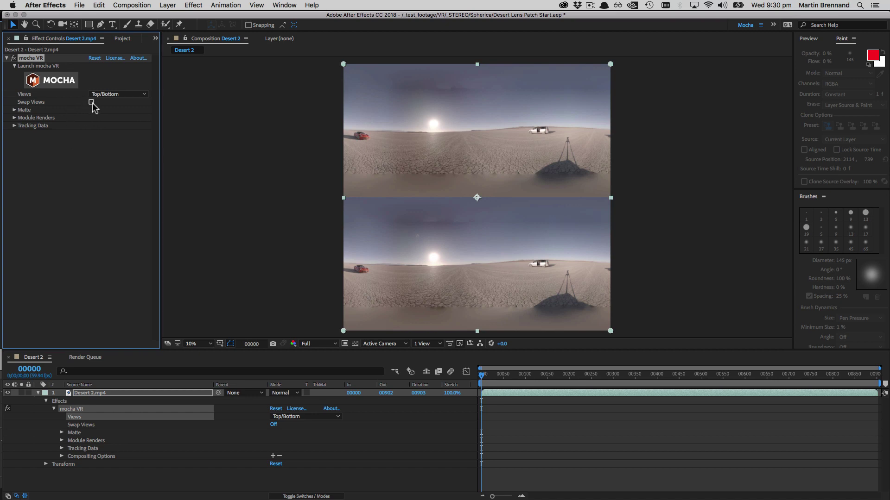
- Turn on Render in the mocha VR Module Renders, using the Lens: Undistort module
left_click(14, 119)
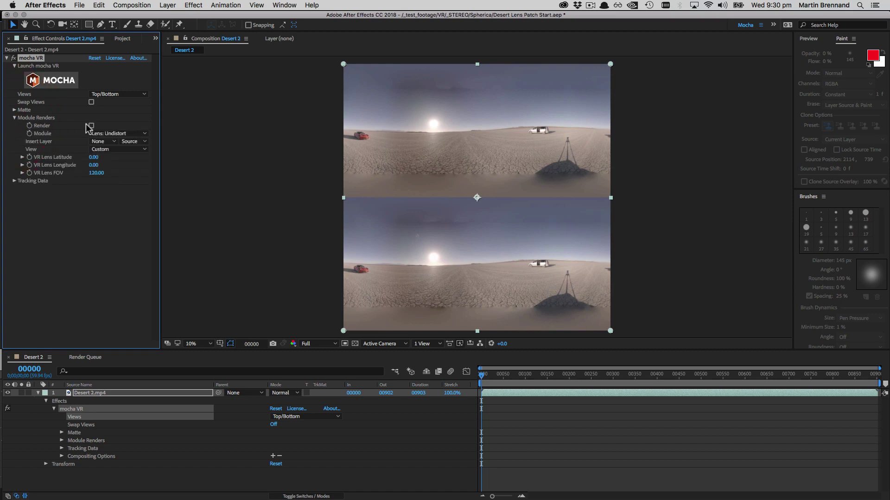
left_click(51, 80)
left_click(138, 138)
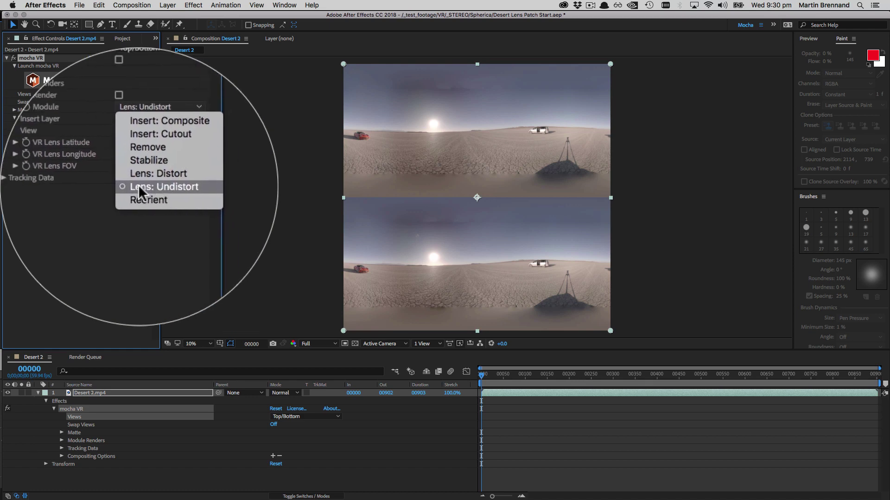
left_click(138, 185)
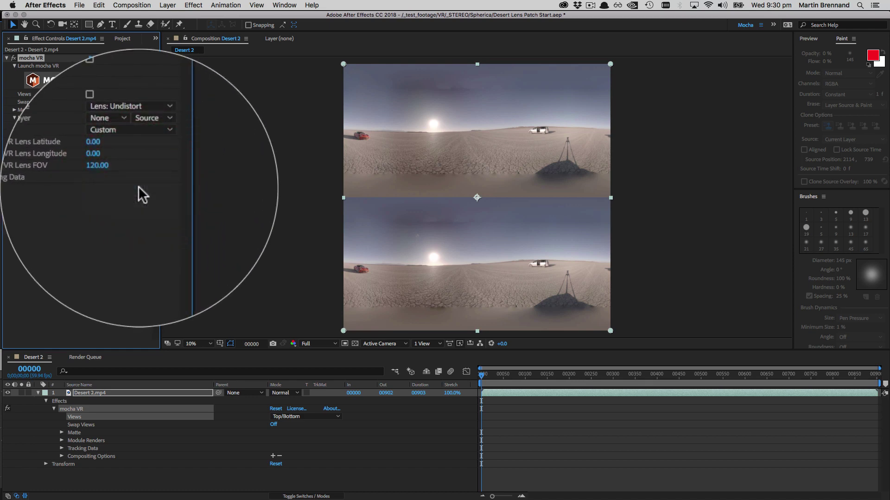
left_click(138, 139)
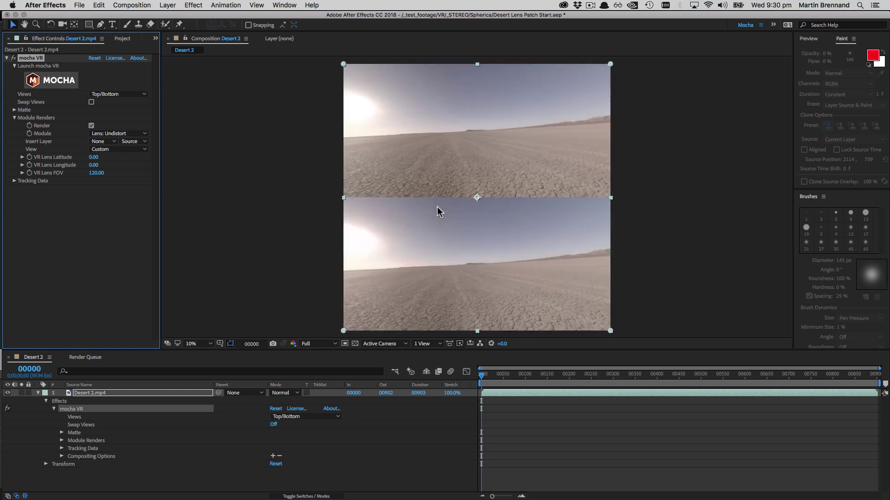
- Set the composition preview resolution to Half and the mocha VR lens view to Nadir (bottom)
left_click(323, 346)
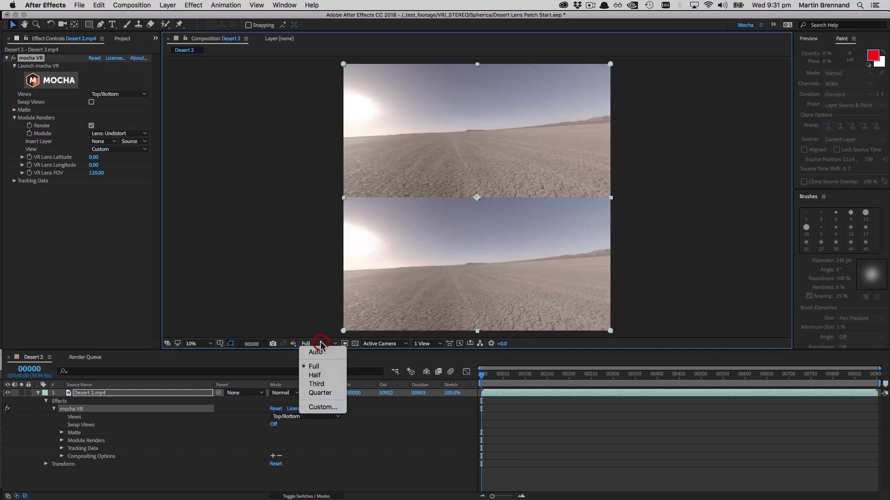
left_click(313, 376)
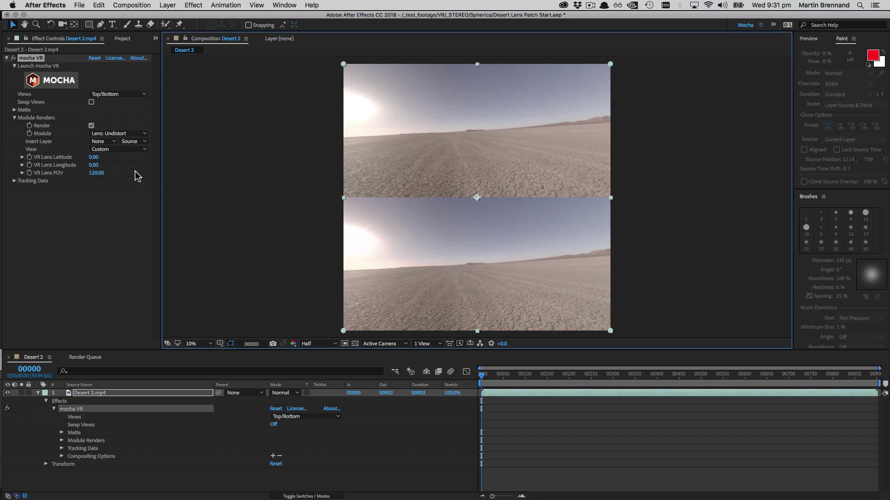
left_click(119, 149)
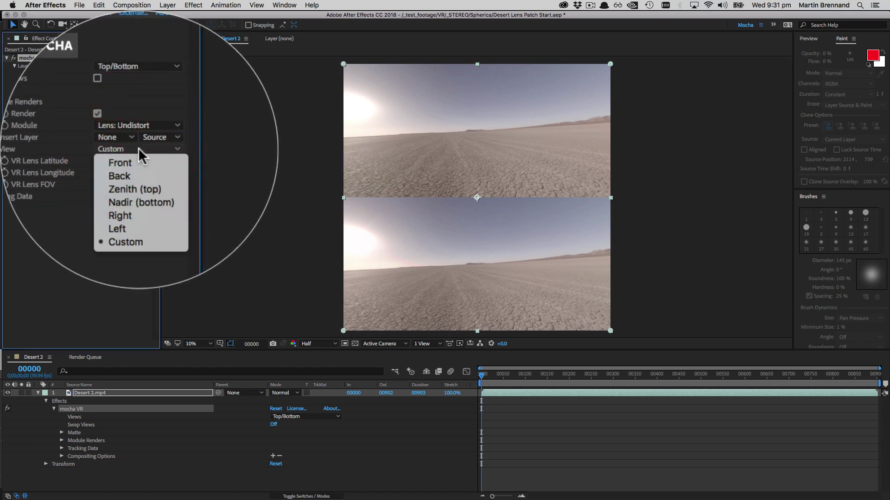
left_click(121, 185)
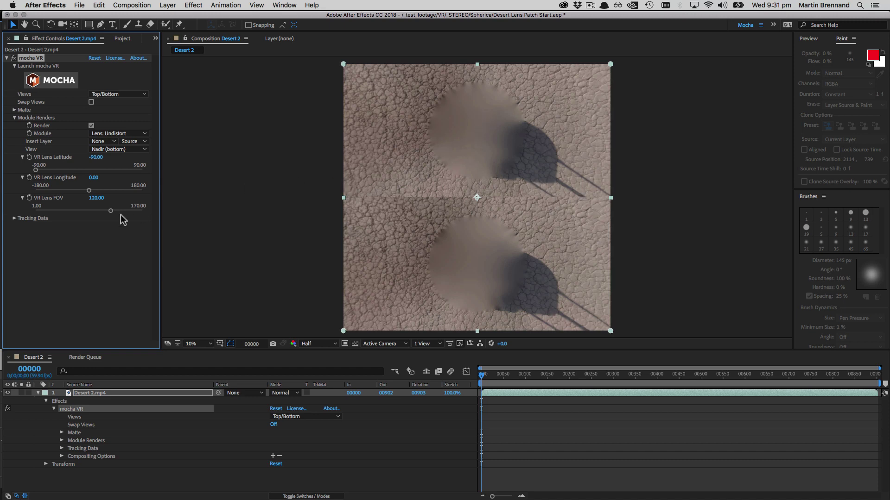
- Lower the preview resolution to Quarter and set the VR Lens Longitude to 30 to rotate the nadir view
left_click_drag(90, 190, 97, 191)
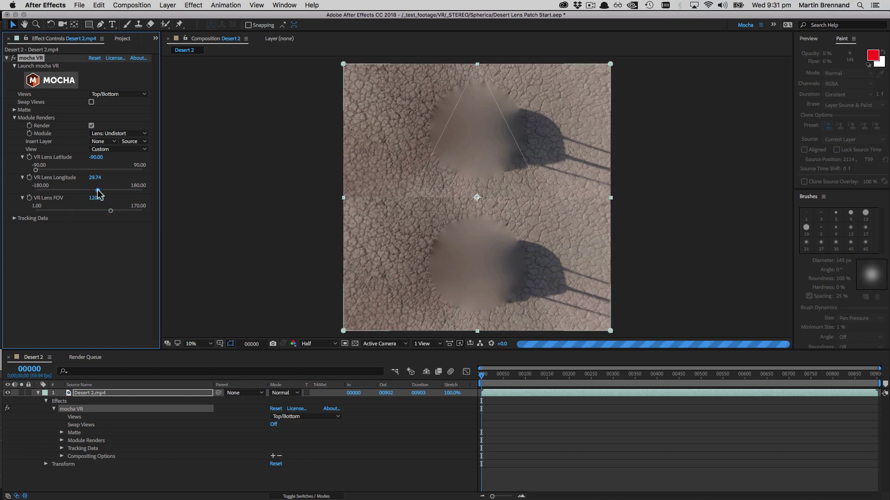
left_click(98, 191)
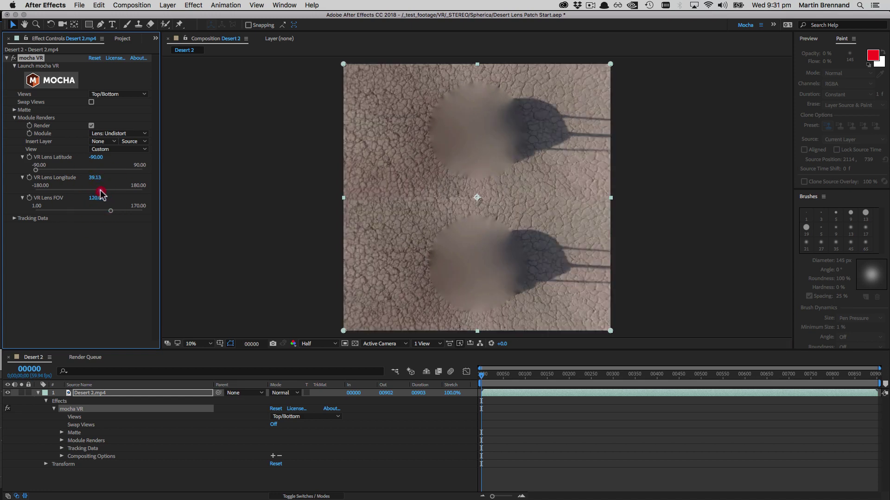
key("super+alt+shift+j")
left_click(95, 177)
type("30")
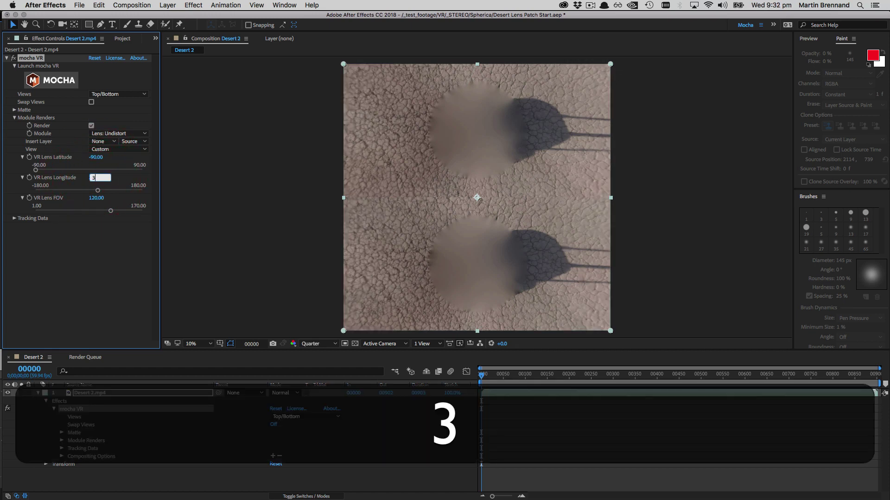
key("Return")
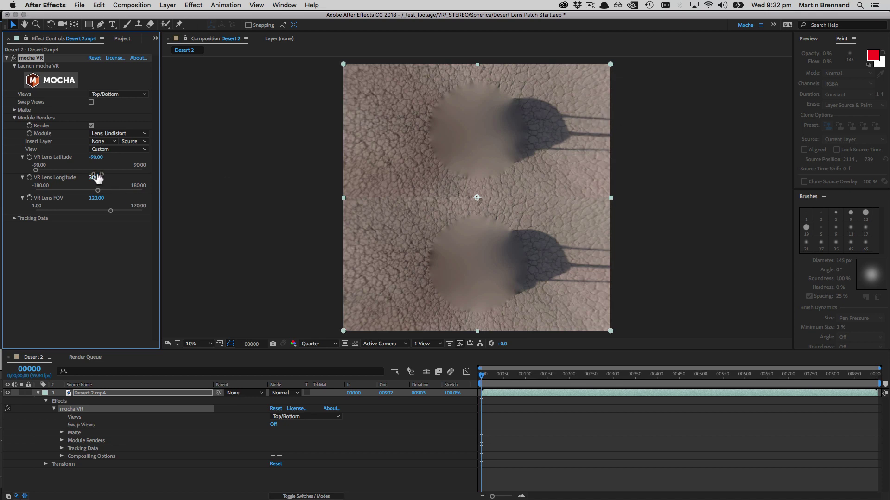
- Try a shifted VR Lens Latitude and set it back to -90
left_click_drag(95, 157, 101, 158)
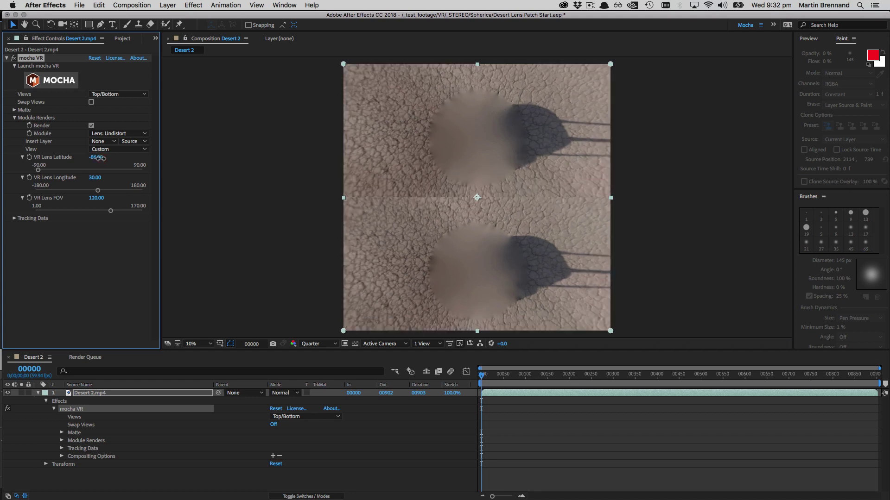
left_click(98, 158)
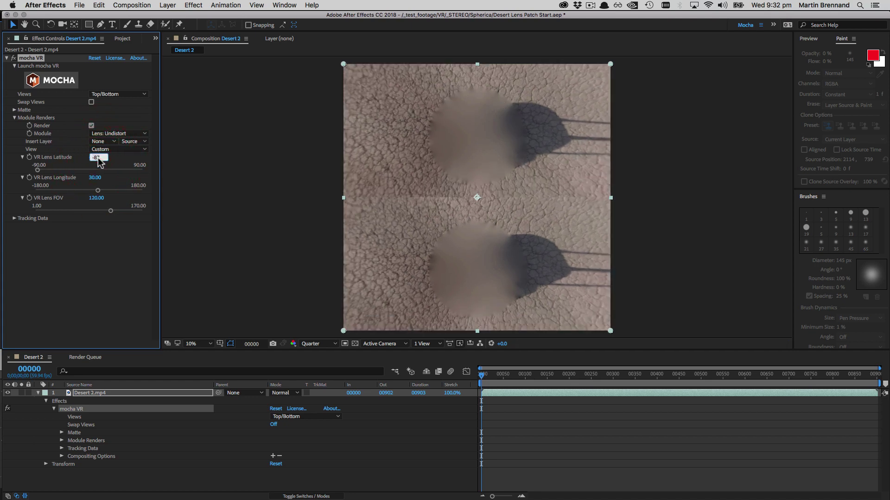
type("90")
key("Return")
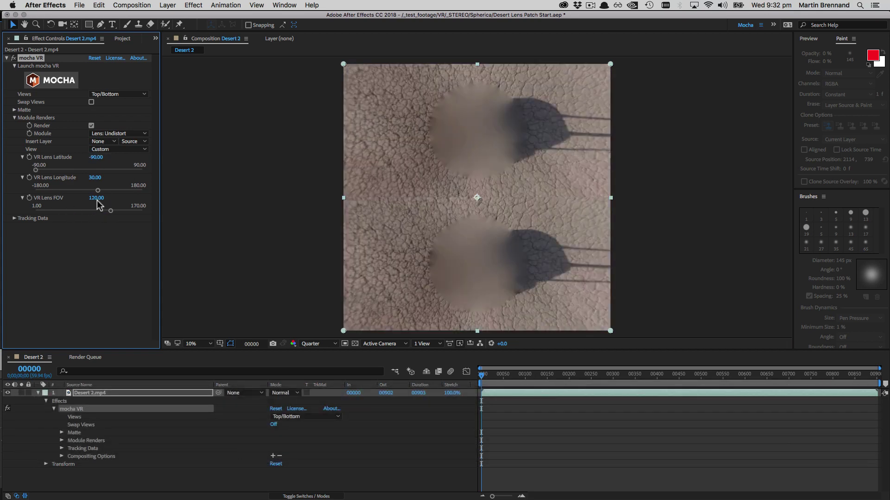
- Set the VR Lens FOV to 165 and collapse the mocha VR effect's settings
left_click_drag(98, 203, 104, 203)
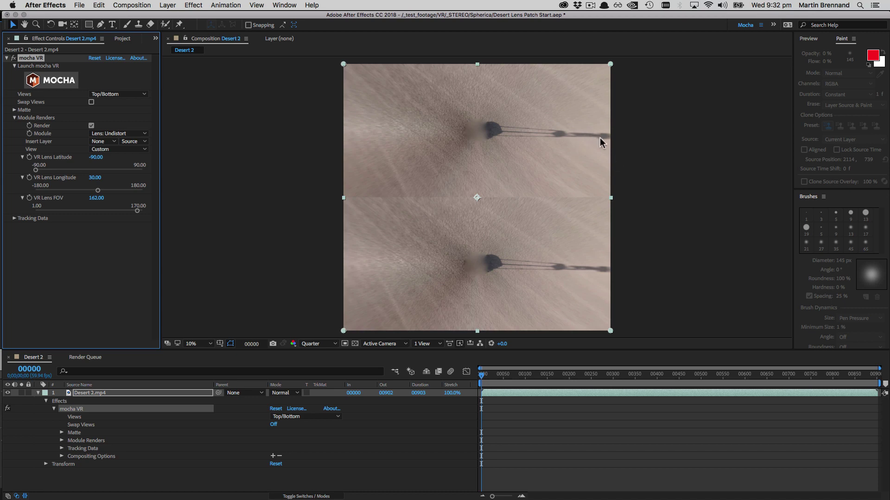
left_click(97, 198)
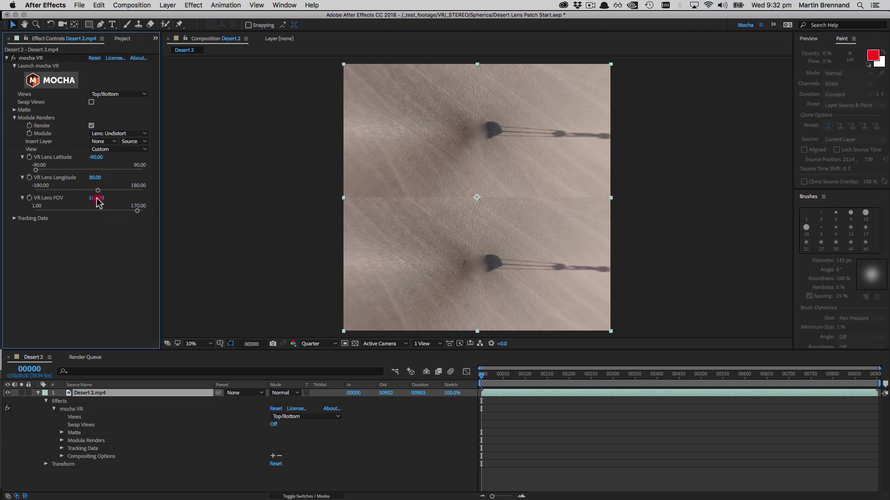
type("165")
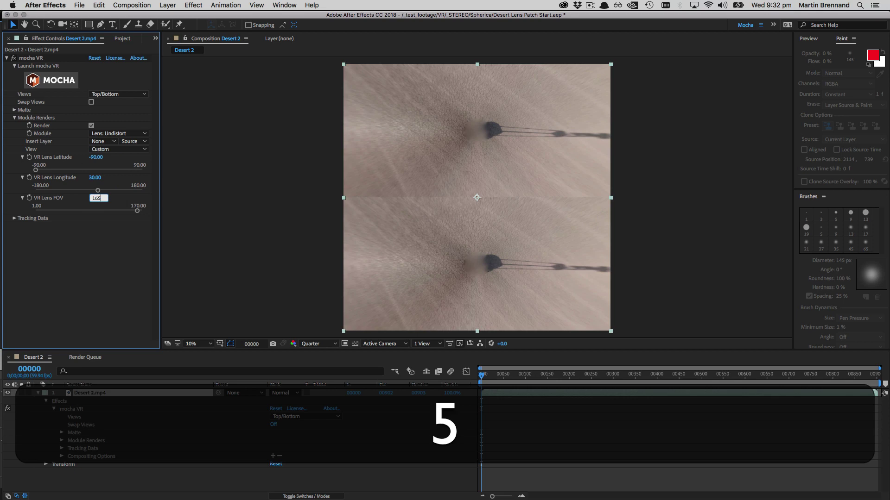
key("Return")
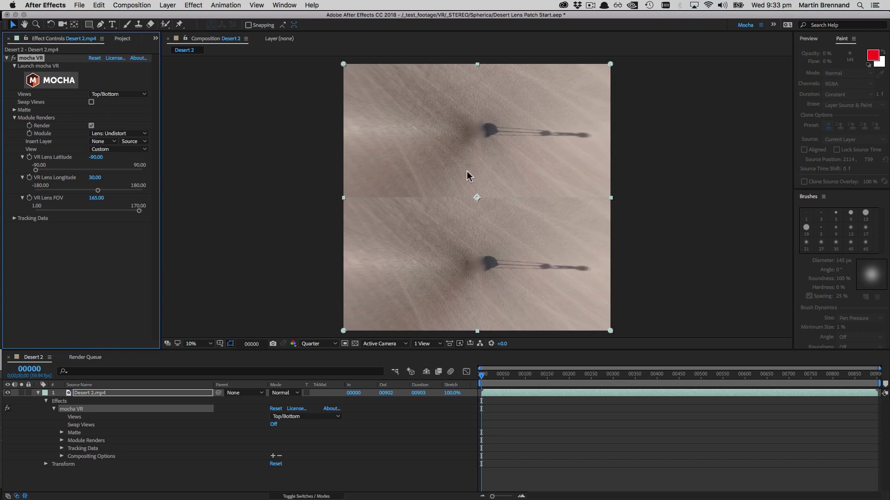
left_click(8, 58)
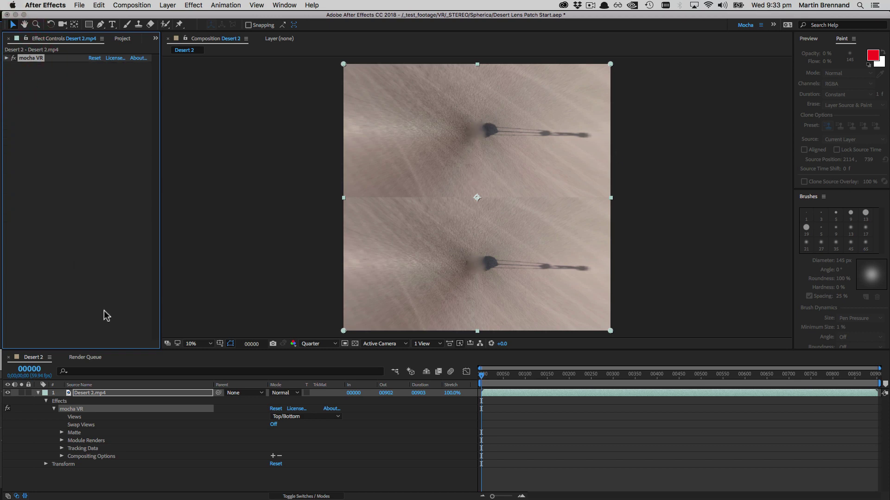
- Pre-compose the Desert 2.mp4 layer as "Desert Mocha VR Undistort", moving all attributes into the new composition
left_click(37, 394)
left_click(99, 395)
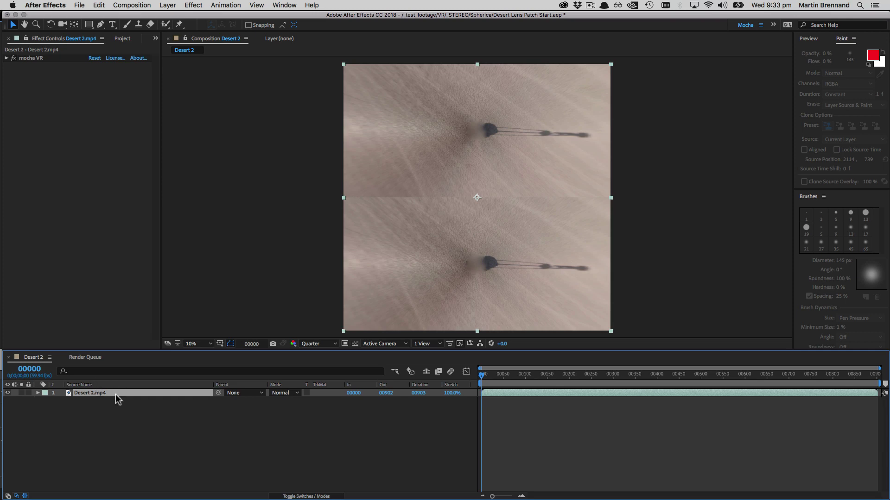
left_click(167, 5)
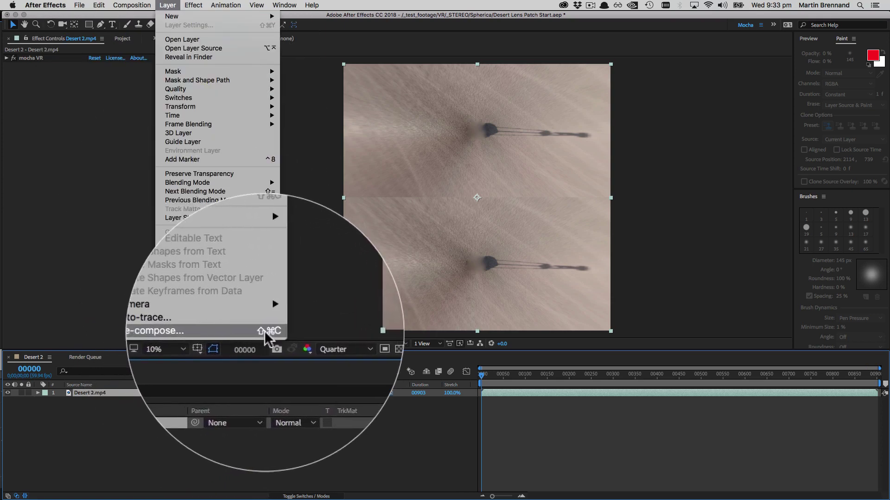
left_click(191, 332)
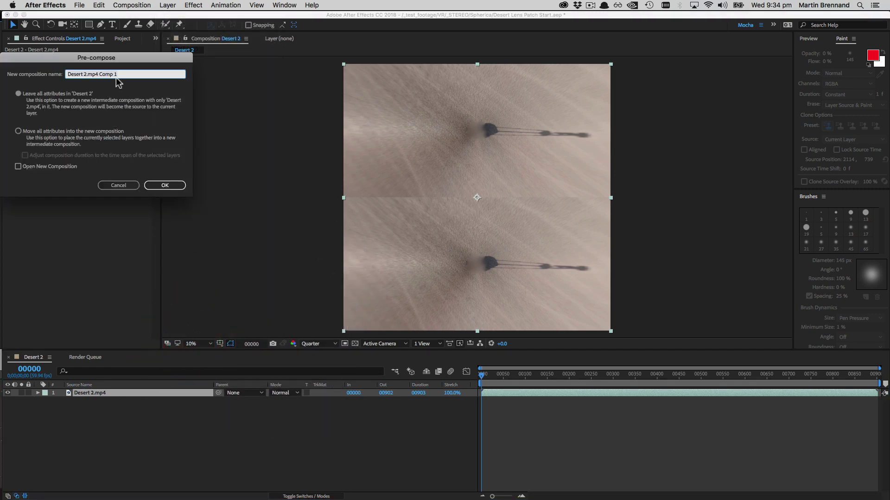
type("Desert")
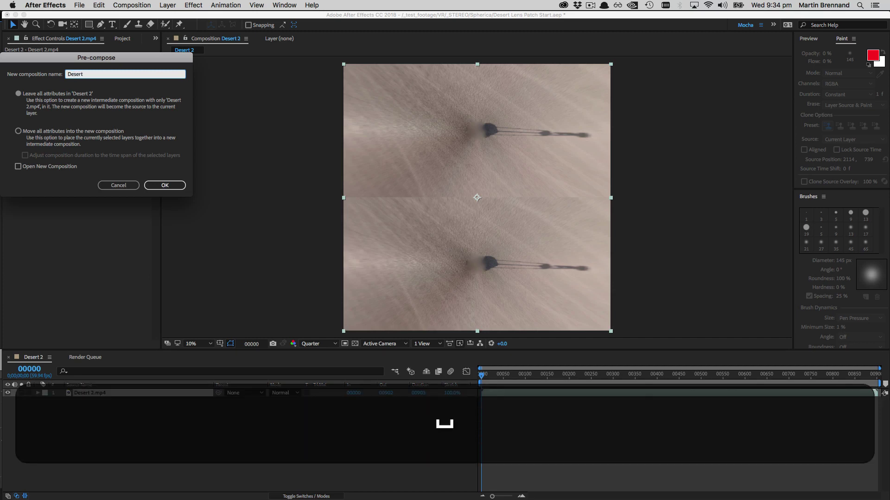
type(" Mocha VR Und")
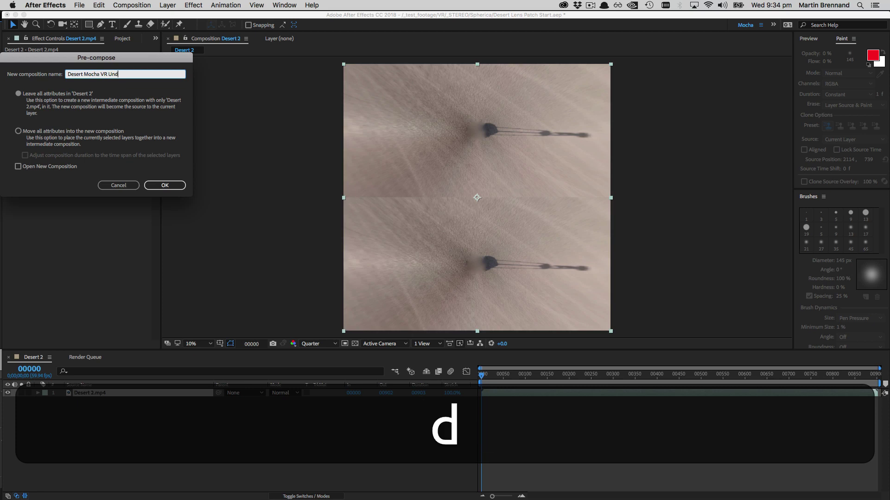
type("istort")
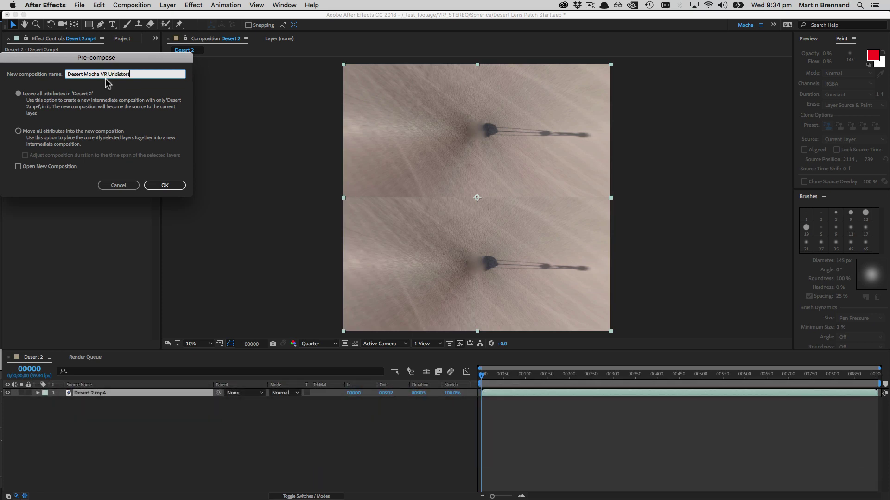
left_click(29, 134)
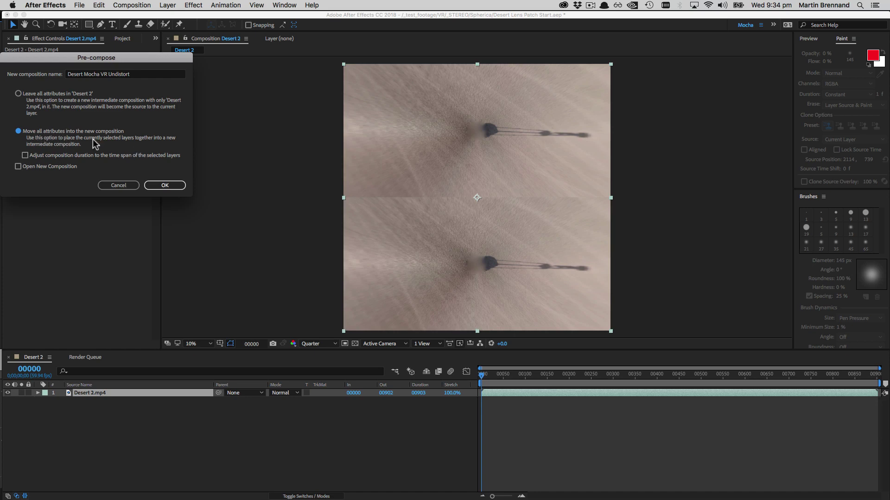
left_click(164, 186)
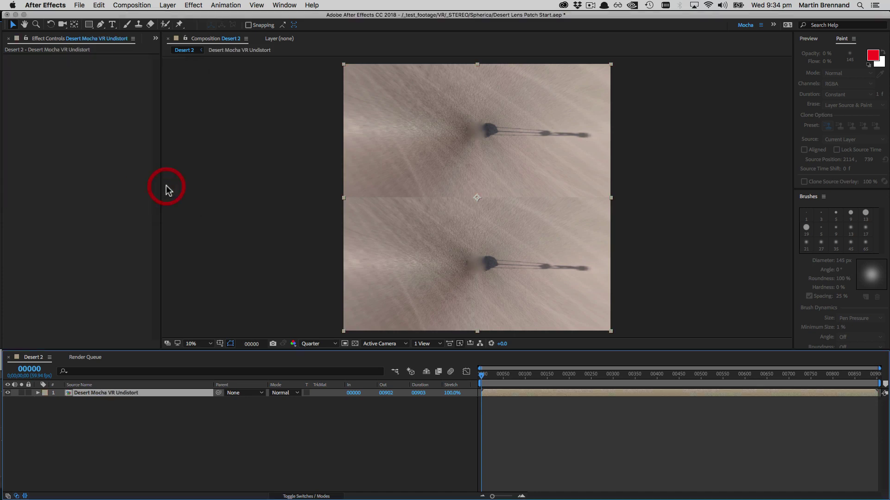
- Move the Desert Mocha VR Undistort composition from the Main folder into the PreComps folder of the project
left_click(155, 38)
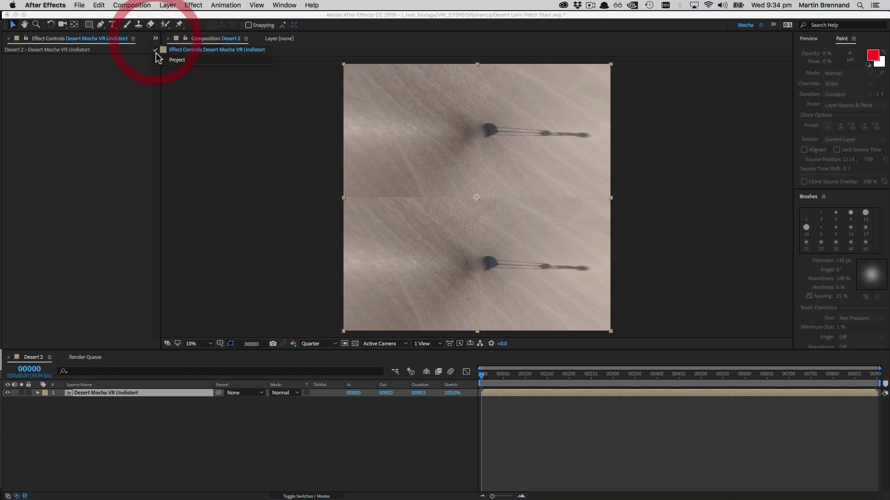
left_click(157, 56)
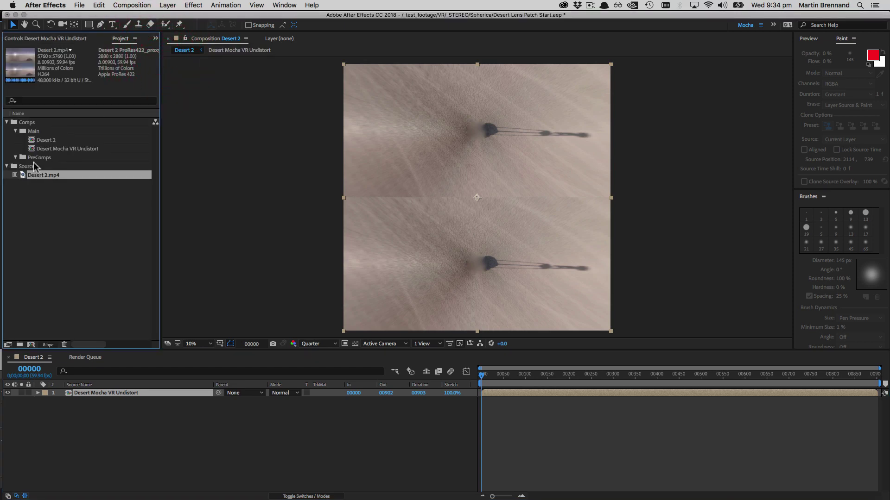
left_click(46, 149)
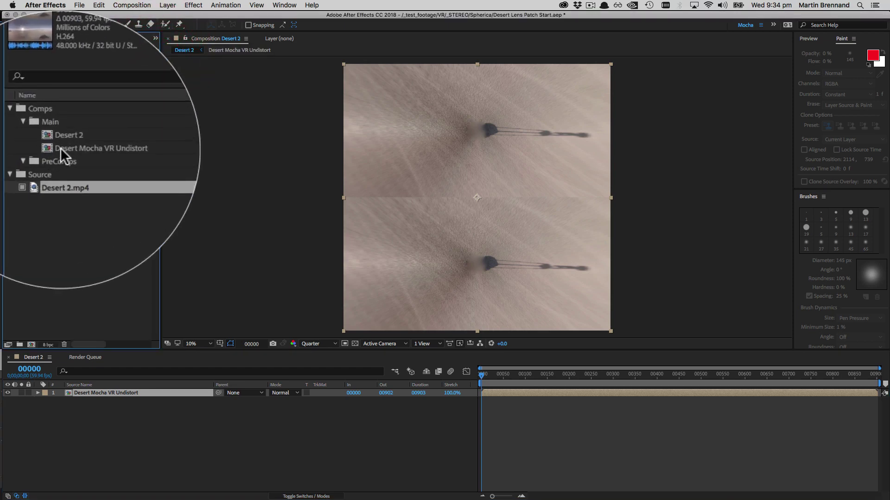
left_click_drag(68, 150, 65, 160)
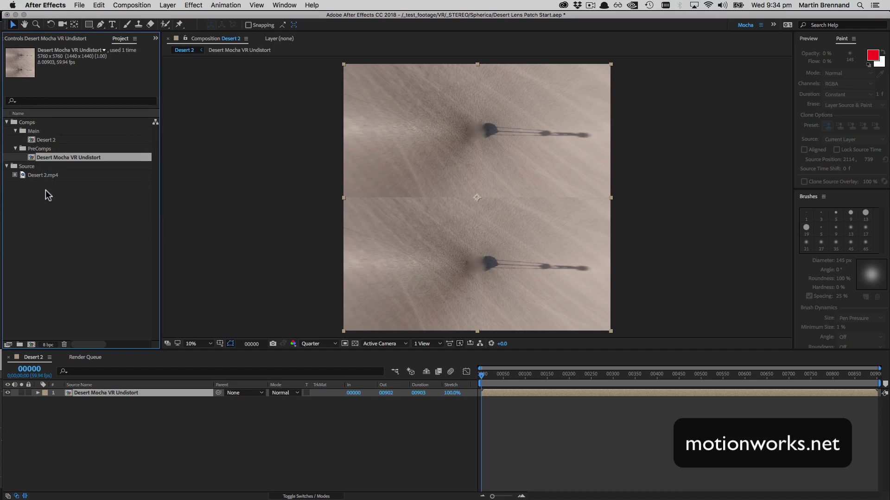
- Open the Desert Mocha VR Undistort layer in its own layer viewer for painting
left_click(116, 397)
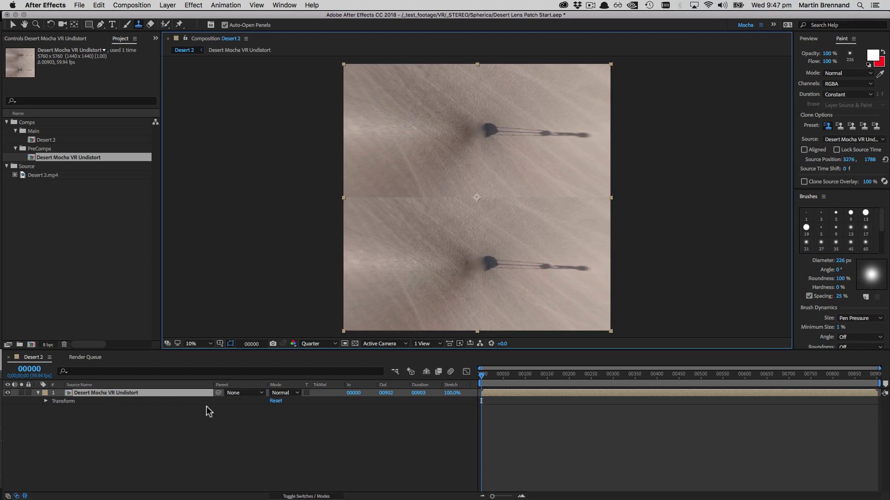
right_click(119, 394)
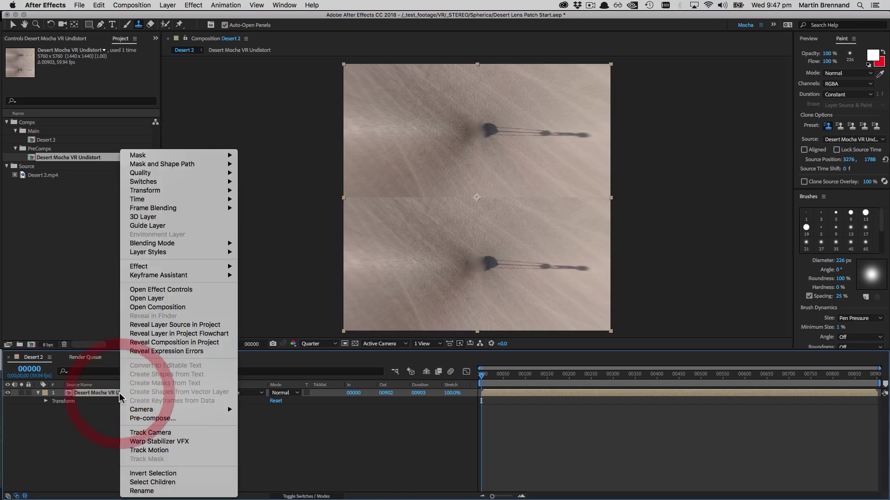
left_click(153, 299)
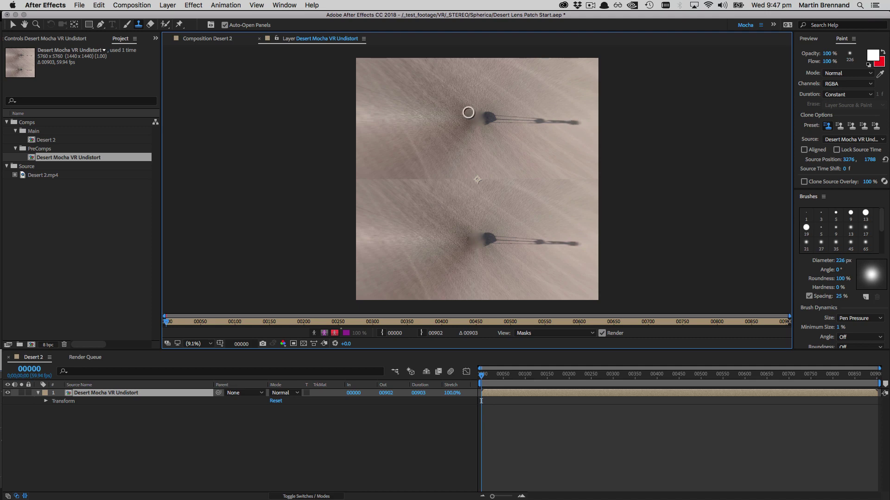
- Sample a Clone Stamp source on the cracked ground near the blurred nadir patch in the upper eye view
key("z")
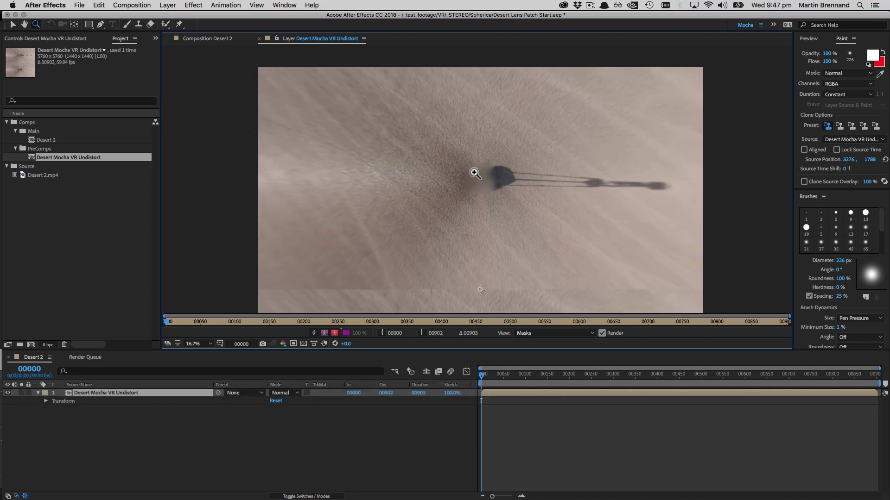
left_click(478, 171)
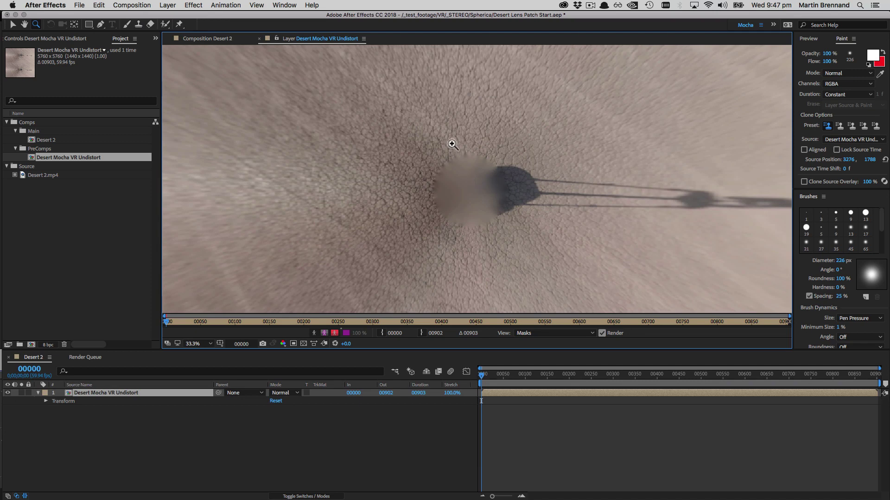
key("super+b")
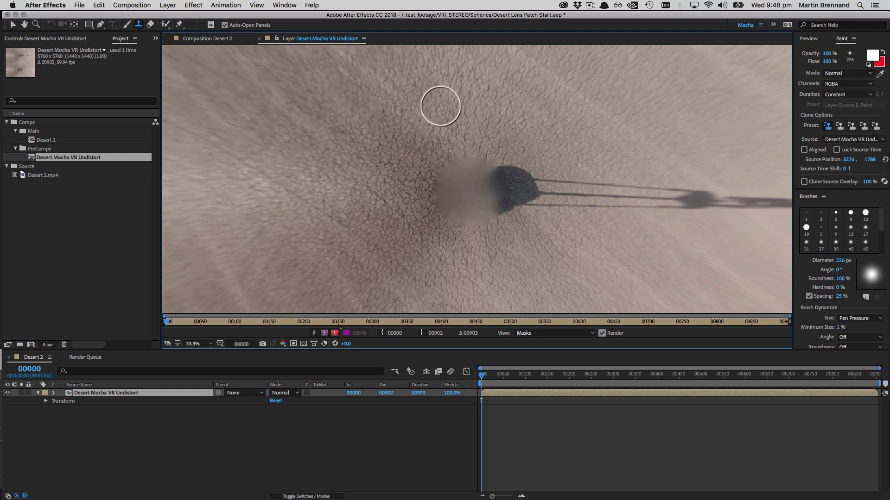
key("alt")
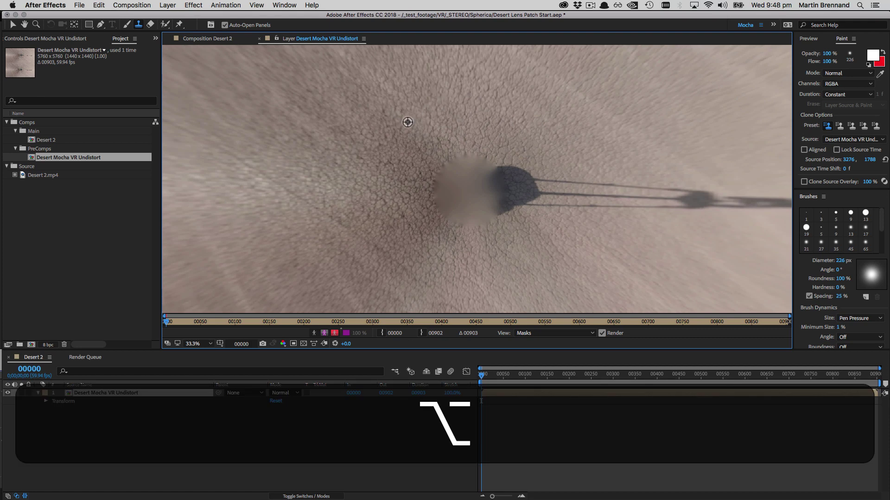
left_click(453, 167)
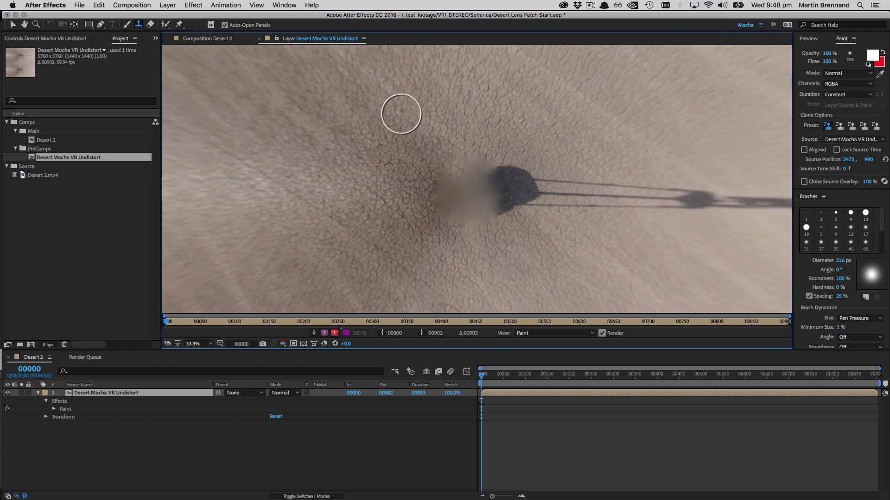
- Reveal the layer's Paint effect in the timeline and check the stroke Duration options, keeping Constant
key("p")
key("p")
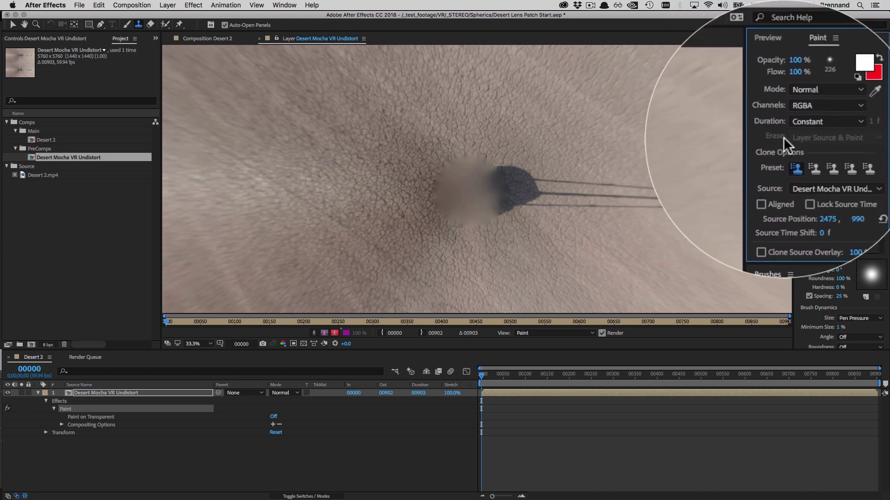
left_click(827, 138)
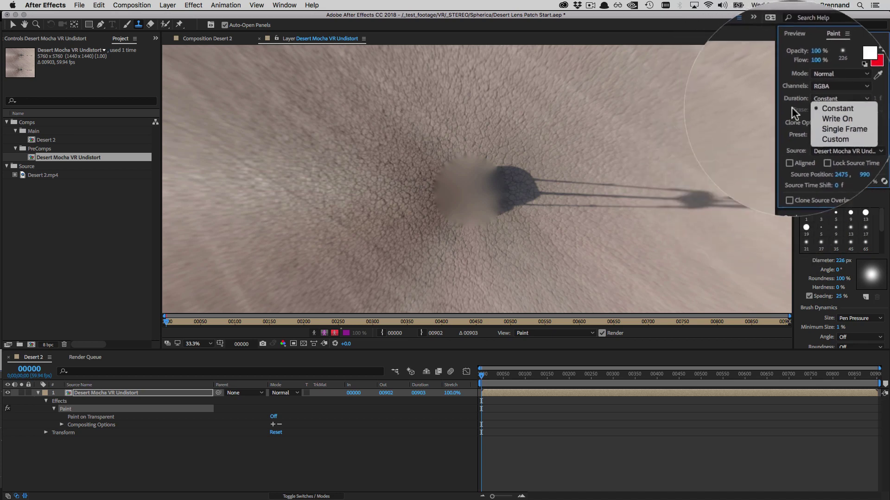
left_click(791, 107)
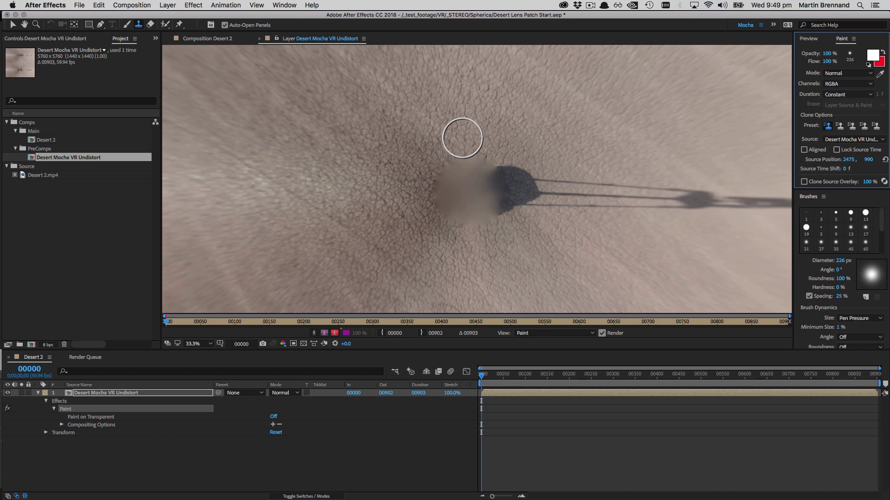
- Try cloning distant, brighter ground onto the blurred nadir patch and undo the stroke
left_click(601, 69, "alt")
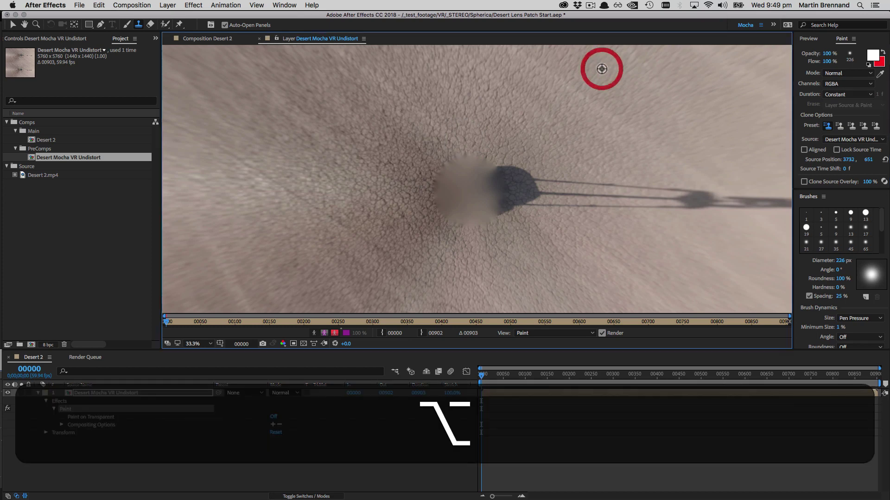
left_click(484, 161)
key("super+z")
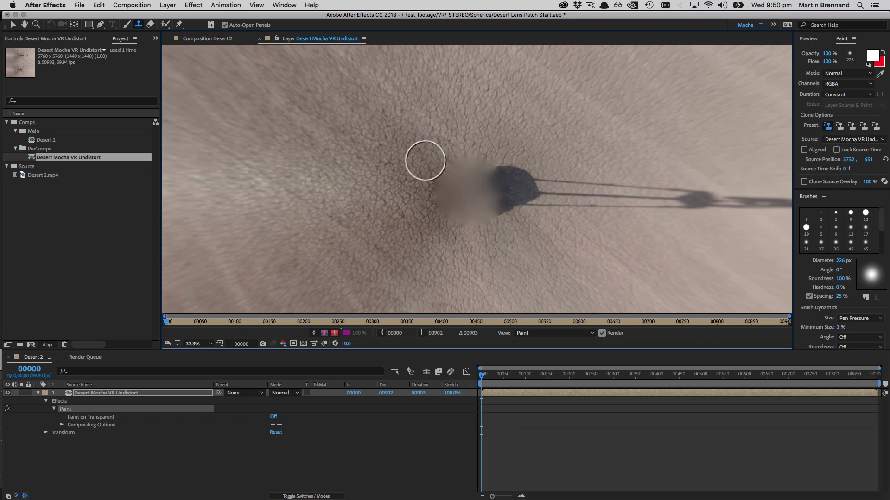
- Clone nearby cracked ground over the blurred nadir patch and the adjoining edge of the camera shadow, resampling the source between strokes
key("alt")
left_click(409, 153, "alt")
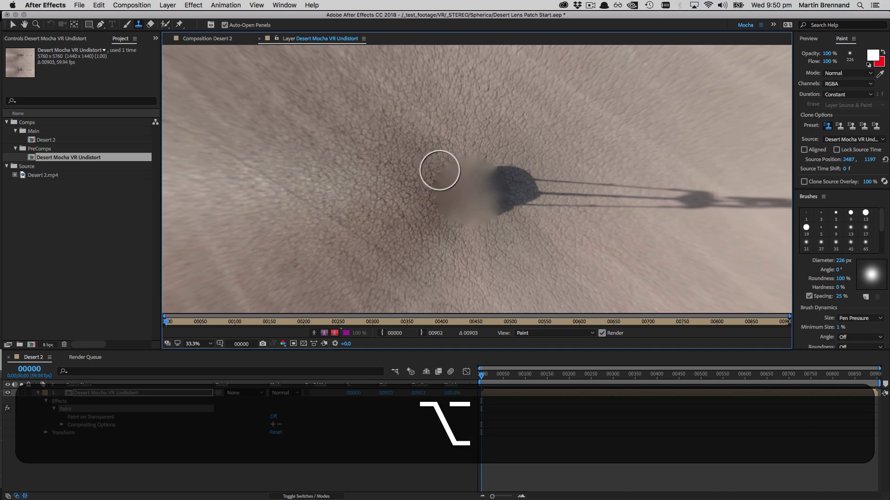
mouse_move(441, 171)
left_mouse_down()
mouse_move(437, 207)
mouse_move(461, 224)
left_mouse_up()
left_click_drag(451, 191, 468, 148)
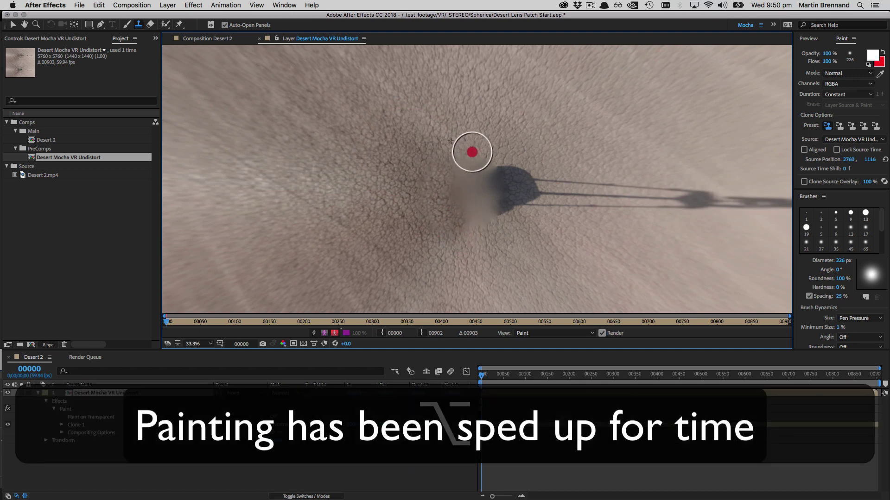
key("alt")
left_click(457, 200, "alt")
mouse_move(482, 211)
left_mouse_down()
mouse_move(492, 221)
mouse_move(471, 139)
left_mouse_up()
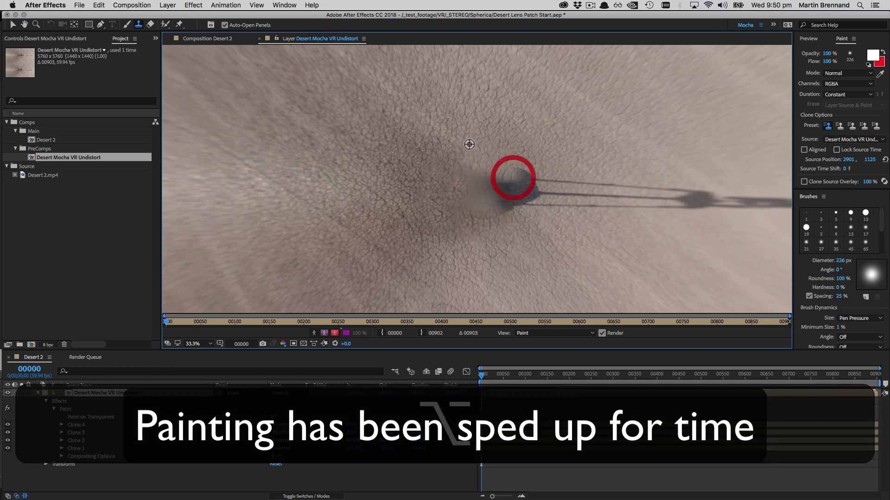
mouse_move(513, 175)
left_mouse_down()
mouse_move(467, 184)
mouse_move(454, 231)
mouse_move(517, 202)
mouse_move(477, 187)
left_mouse_up()
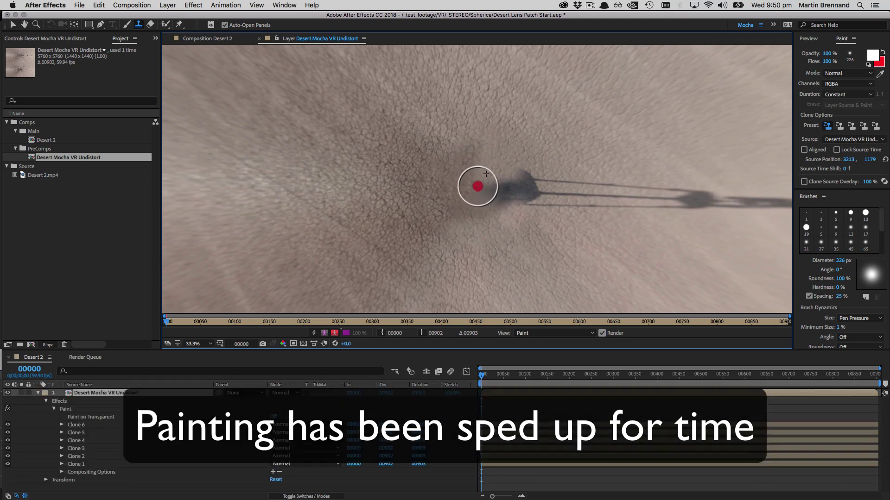
- Clone surrounding ground over the dark rounded camera shadow beside the nadir patch, resampling the source between strokes
key("alt")
left_click(427, 120, "alt")
mouse_move(522, 125)
left_mouse_down()
mouse_move(488, 197)
mouse_move(514, 189)
left_mouse_up()
left_click(514, 188)
key("alt")
mouse_move(522, 138)
left_mouse_down()
mouse_move(490, 149)
mouse_move(497, 191)
mouse_move(493, 155)
mouse_move(512, 175)
left_mouse_up()
left_click(536, 155, "alt")
left_click(560, 224, "alt")
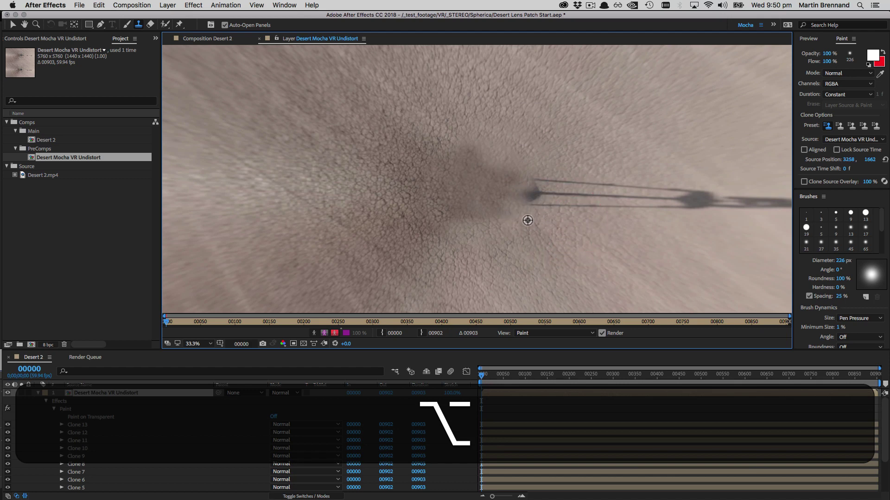
- Clone clean sand along the thin parallel shadow lines between the camera shadow and the rig's middle joint
left_click_drag(522, 199, 689, 208)
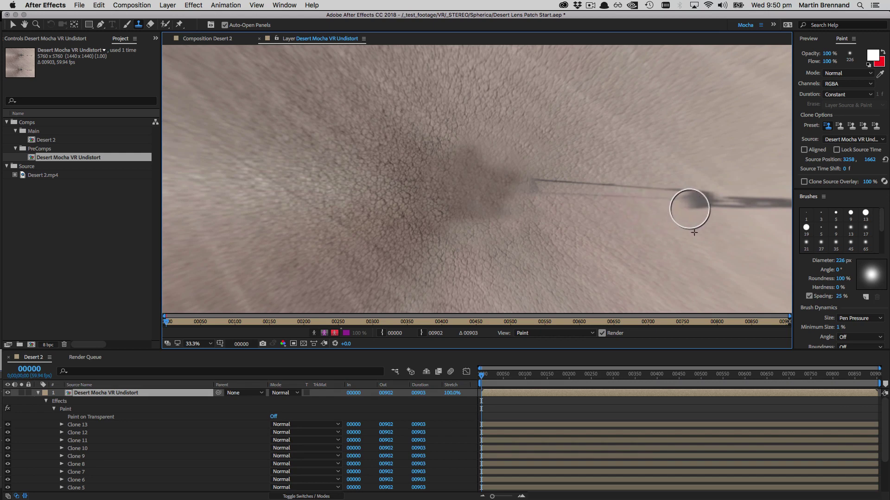
left_click_drag(532, 179, 700, 189)
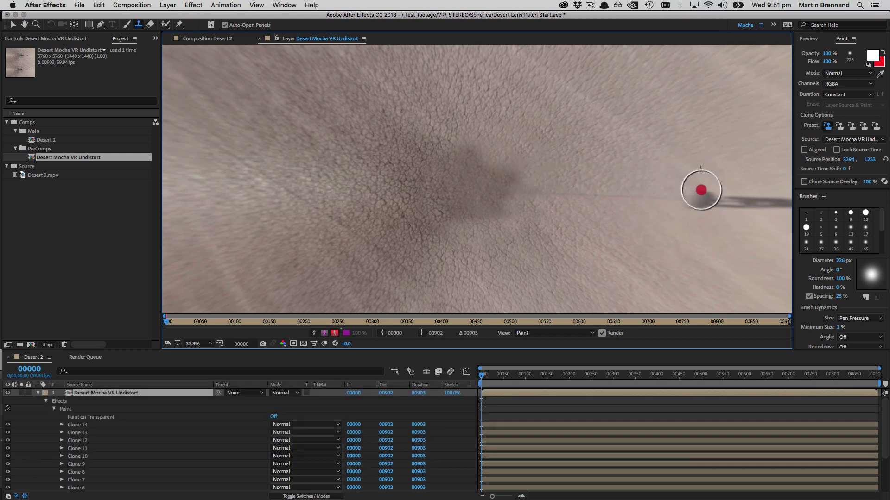
key("alt")
left_click(562, 216, "alt")
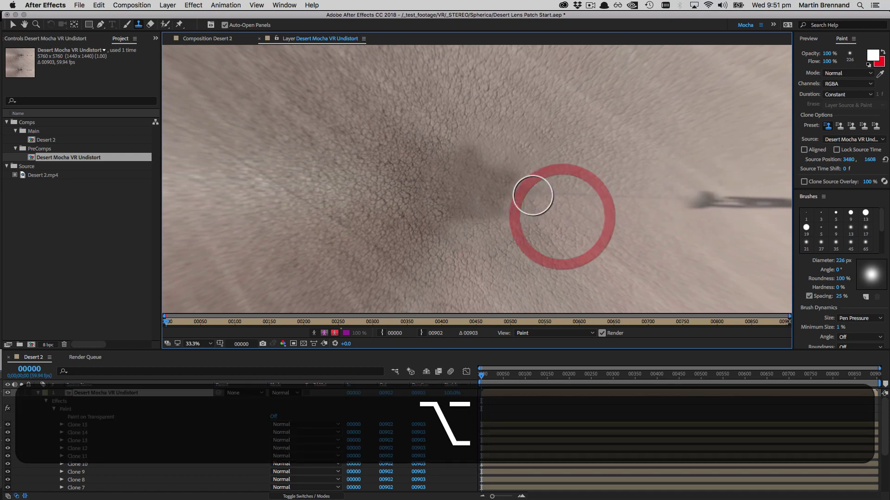
left_click_drag(580, 199, 659, 212)
- Clone clean sand over the remaining far end of the rig's shadow, from the middle joint outward
left_click_drag(719, 218, 524, 222)
left_click(457, 218, "alt")
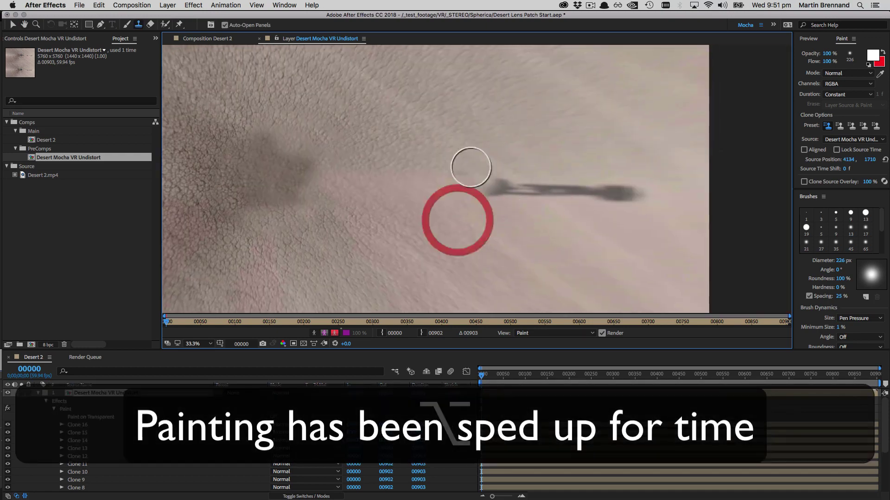
left_click_drag(496, 189, 648, 186)
key("alt")
left_click(477, 169, "alt")
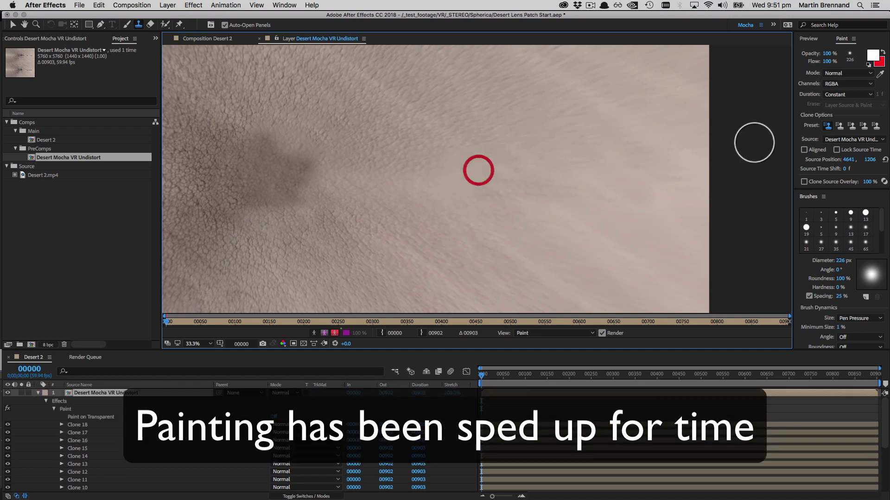
- Clone surrounding sand over the faint streaks where the rig's shadow ran outward from the nadir patch, resampling the source between strokes
left_click_drag(495, 193, 641, 208)
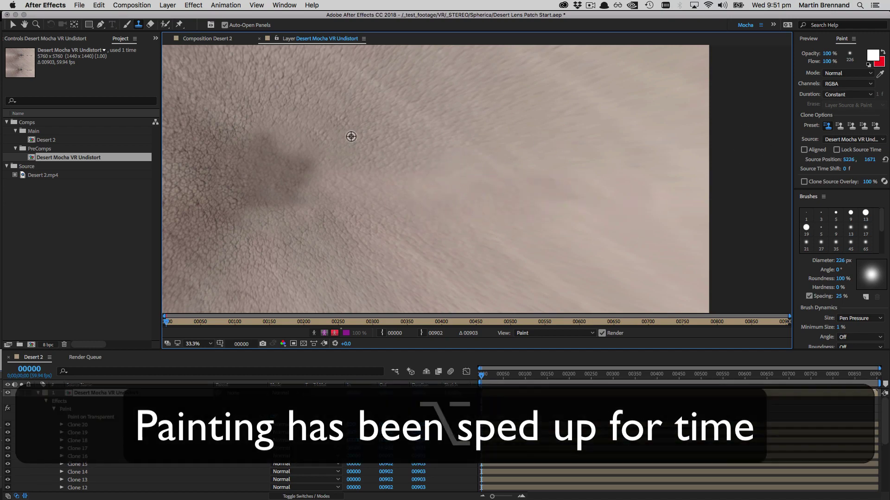
left_click_drag(349, 135, 431, 175)
left_click(607, 276, "alt")
left_click_drag(536, 190, 381, 177)
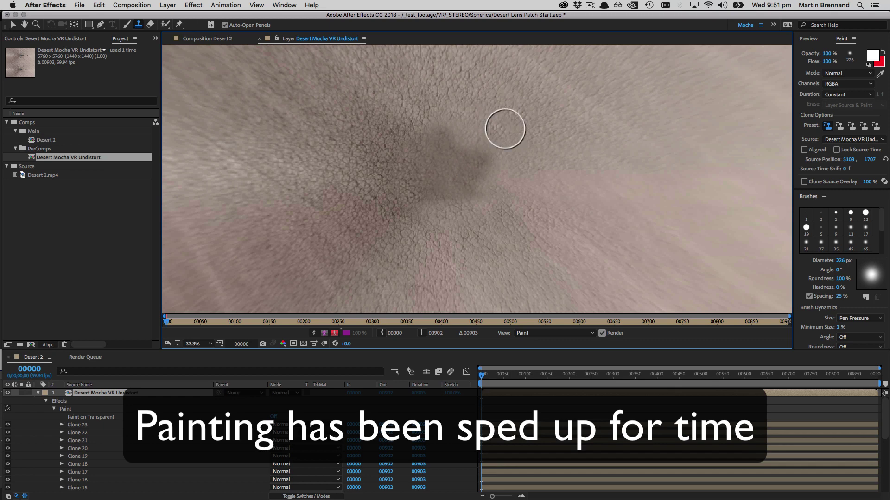
- Clone cracked ground from both sides over the dark smudge at the edge of the nadir patch
key("alt")
left_click(456, 216, "alt")
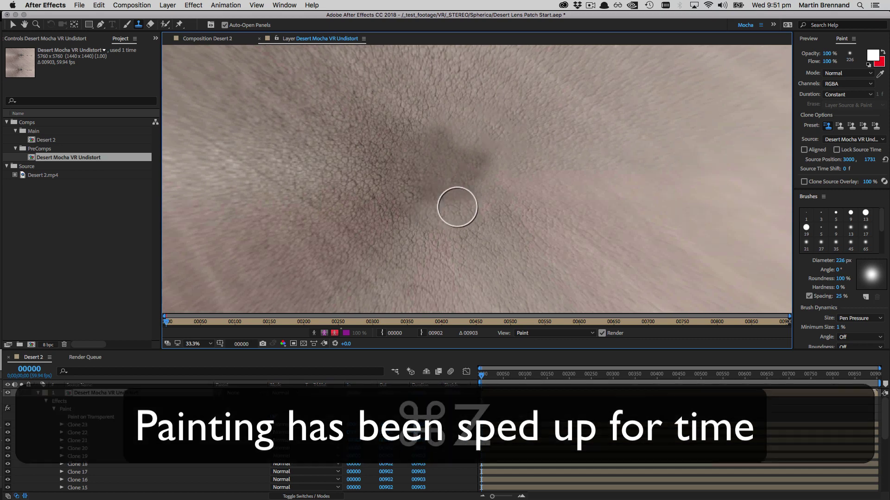
mouse_move(447, 207)
left_mouse_down()
mouse_move(457, 244)
mouse_move(418, 227)
mouse_move(457, 133)
mouse_move(496, 143)
mouse_move(480, 182)
left_mouse_up()
left_click(457, 99, "alt")
left_click_drag(481, 122, 494, 147)
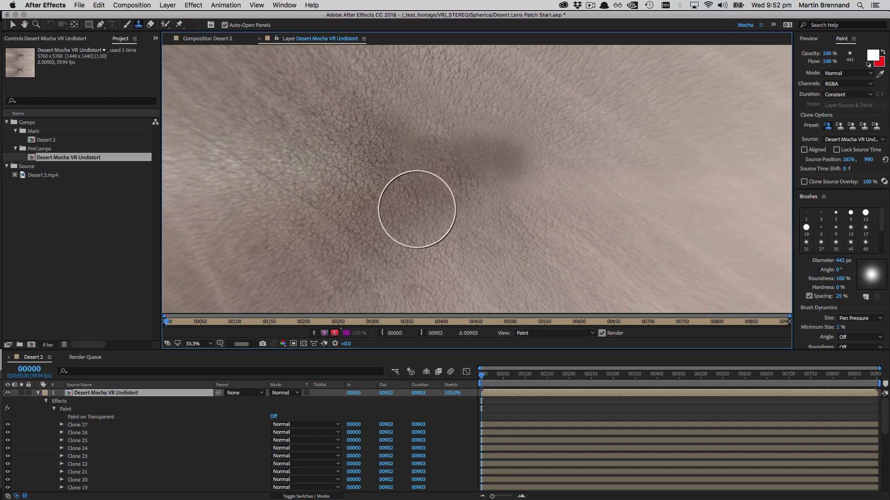
- Clone lighter ground over the remaining dark end of the nadir smudge with a 442 px brush and fit the whole layer in view
key("alt")
left_click(558, 120, "alt")
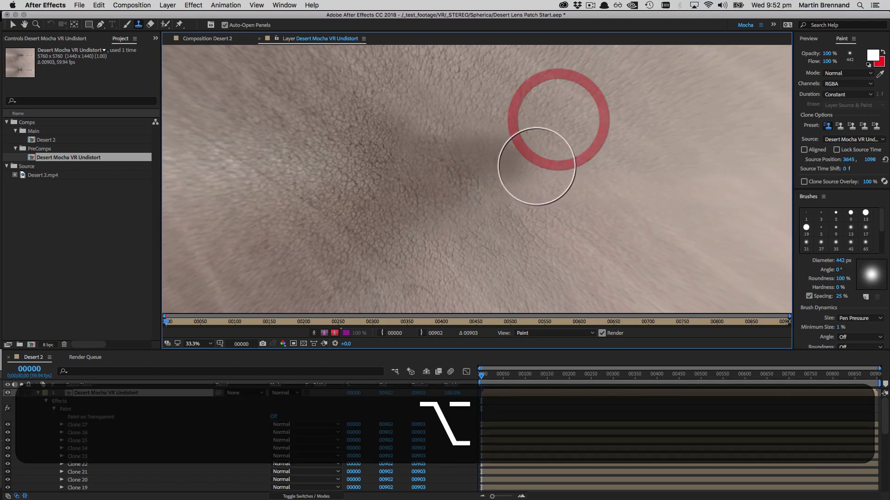
left_click_drag(536, 169, 398, 98)
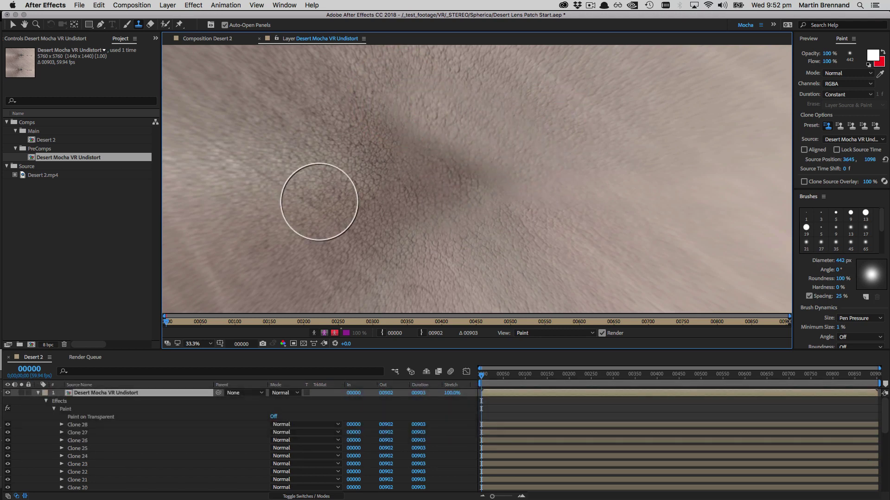
left_click(195, 344)
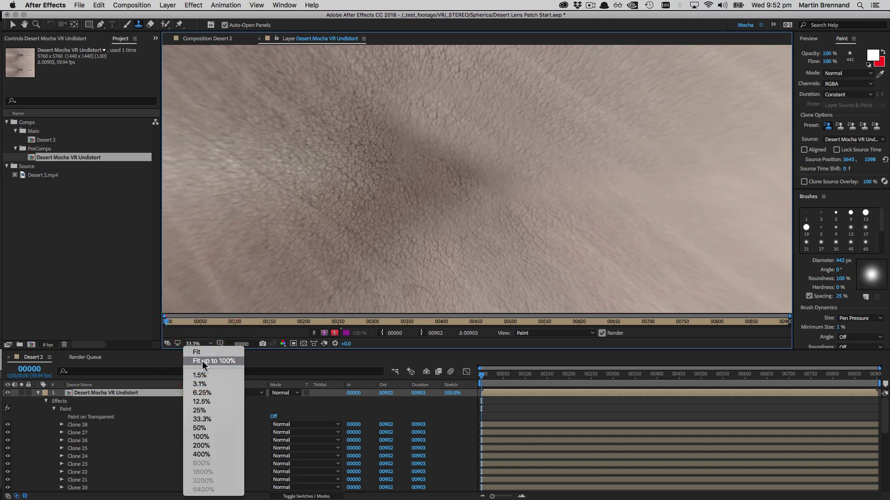
left_click(203, 361)
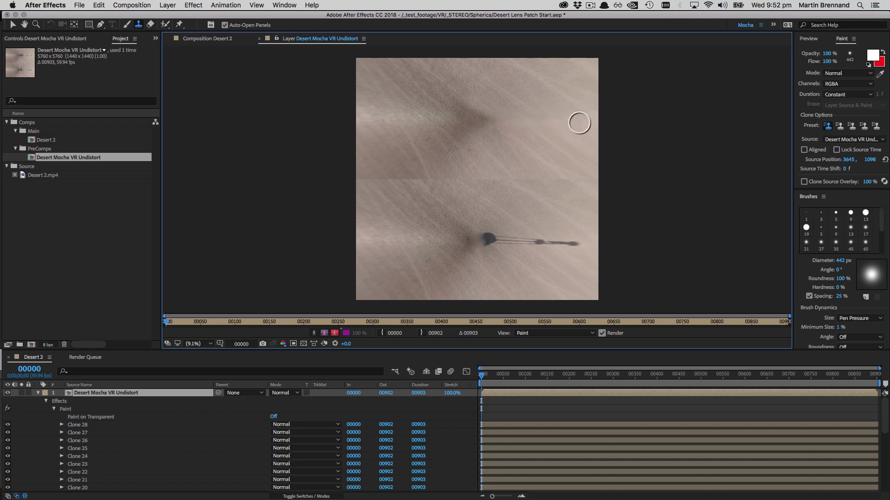
- Blend the sand from beside the nadir smudge to the frame edge with broad 442 px clone strokes, resampling between strokes
key("z")
left_click(550, 110)
key("super+b")
left_click(390, 198, "alt")
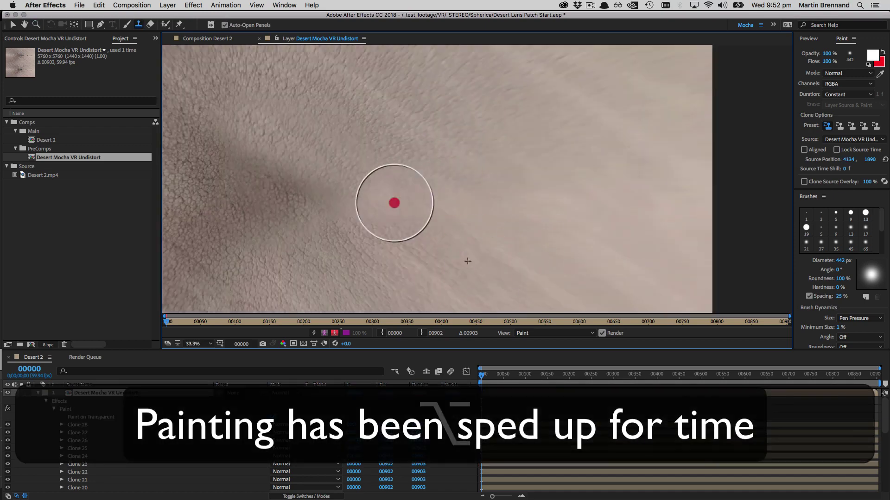
key("alt+super+z")
left_click_drag(389, 200, 397, 198)
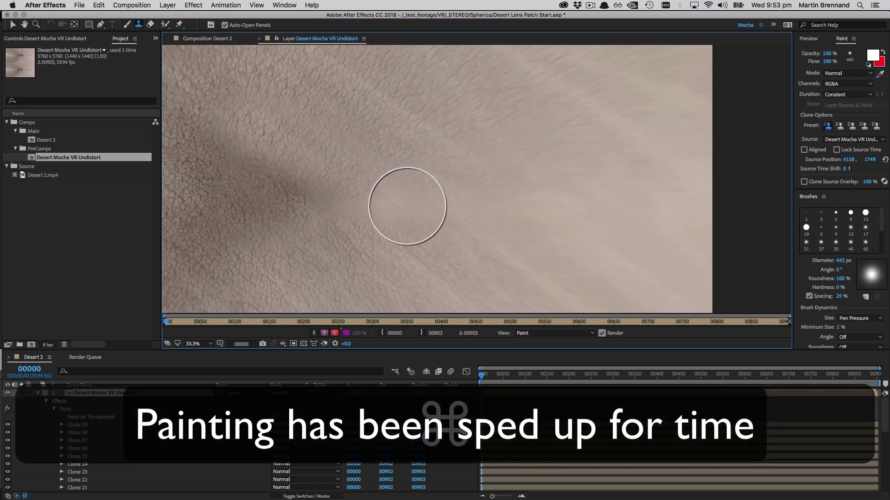
left_click(606, 204, "alt")
left_click_drag(667, 205, 644, 186)
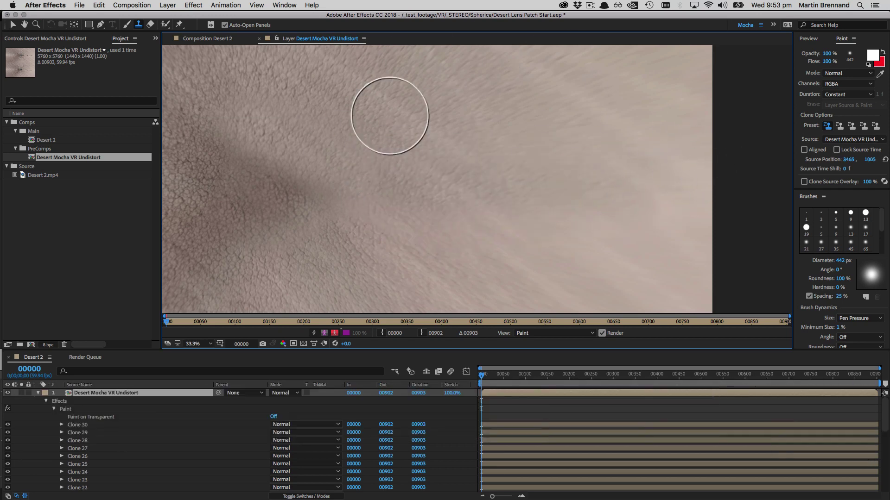
left_click(190, 344)
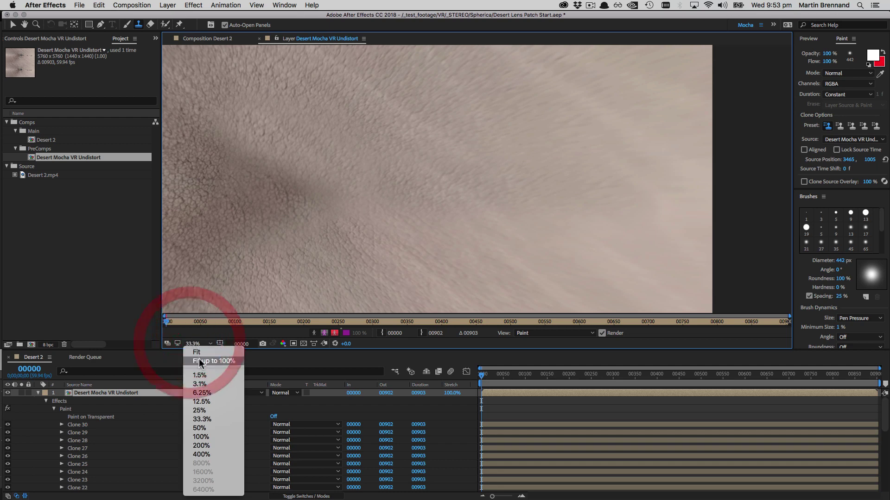
left_click(198, 359)
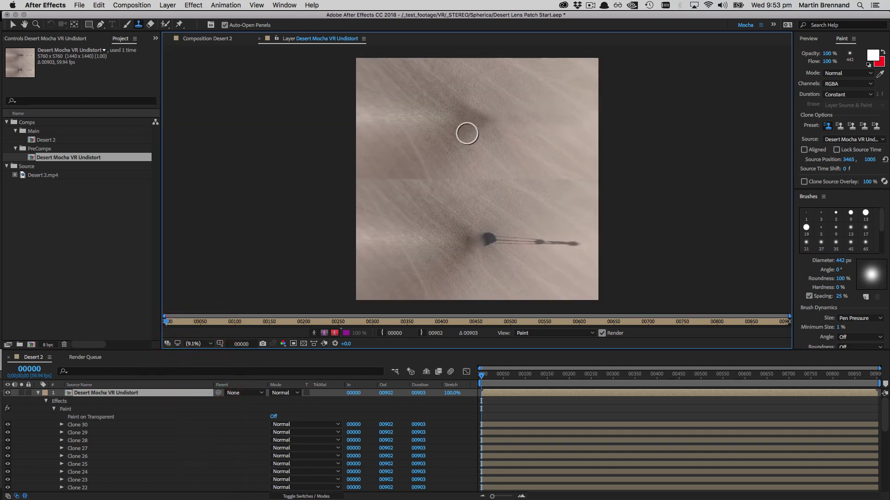
- Compare the layer with and without the Paint effect, leaving the effect enabled
left_click(7, 409)
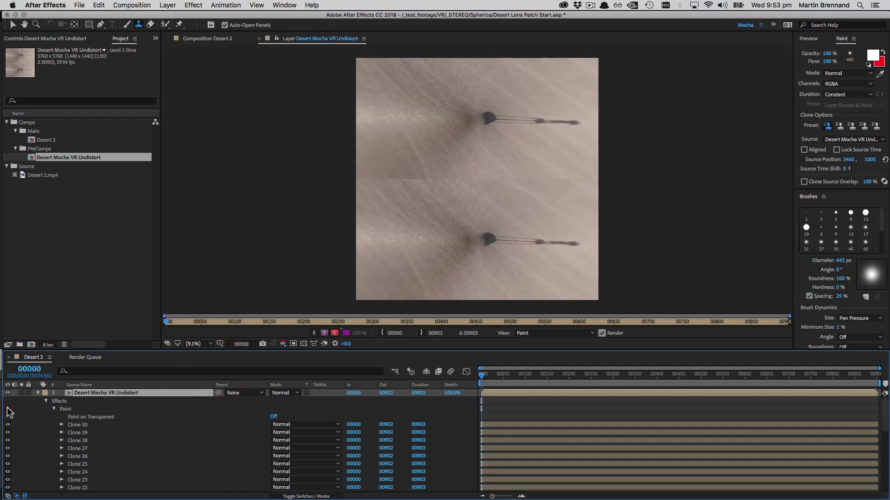
left_click(8, 409)
left_click(8, 409)
left_click(8, 409)
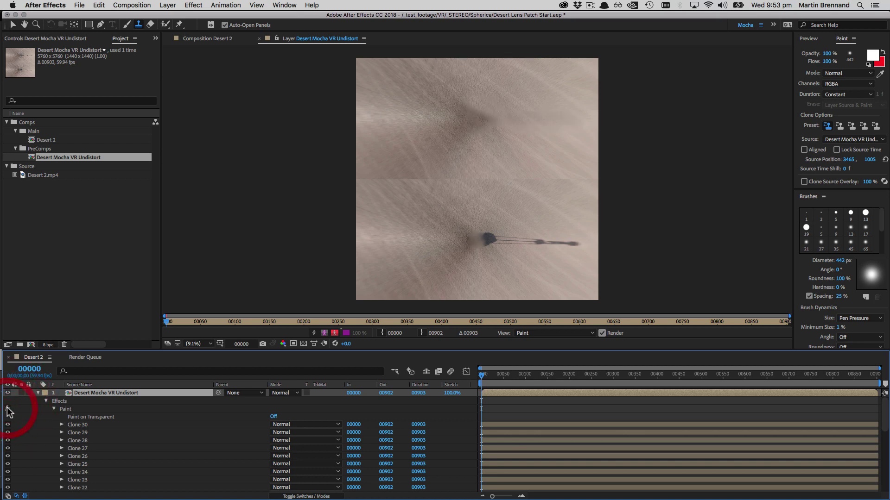
left_click(8, 409)
left_click(8, 409)
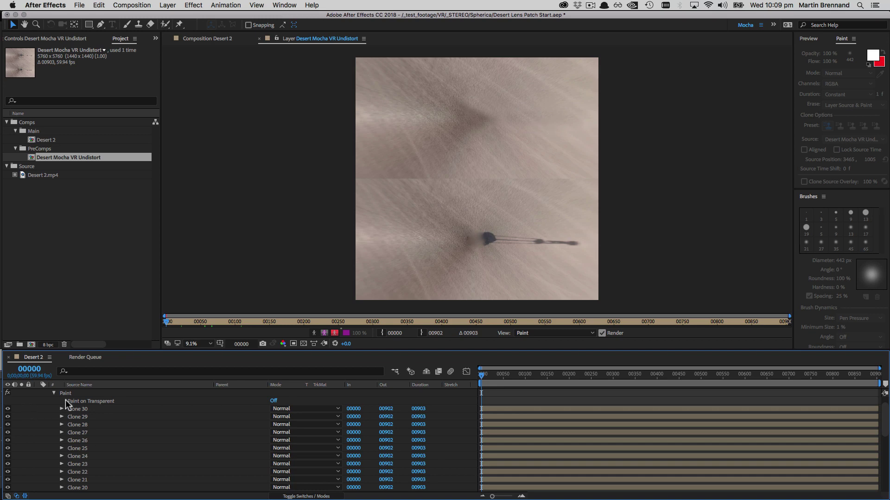
- Duplicate the Paint effect on the Desert Mocha VR Undistort layer by copying and pasting it into the layer's effects
left_click(99, 360)
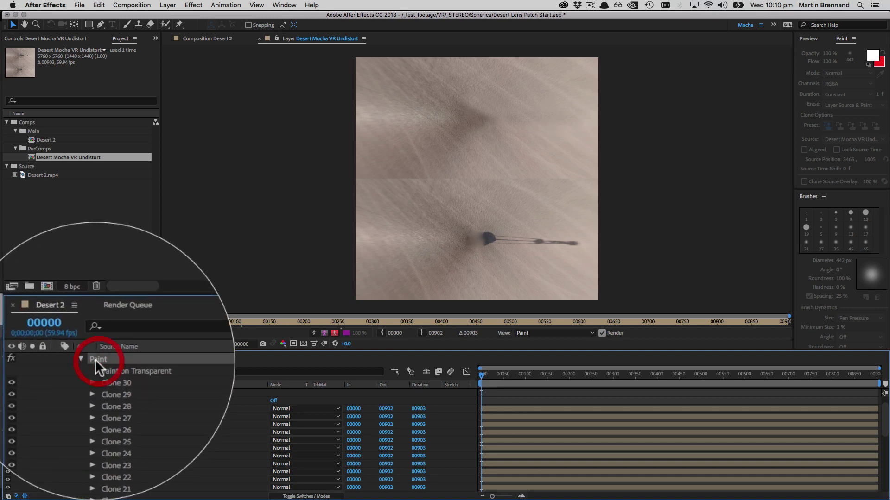
key("cmd+c")
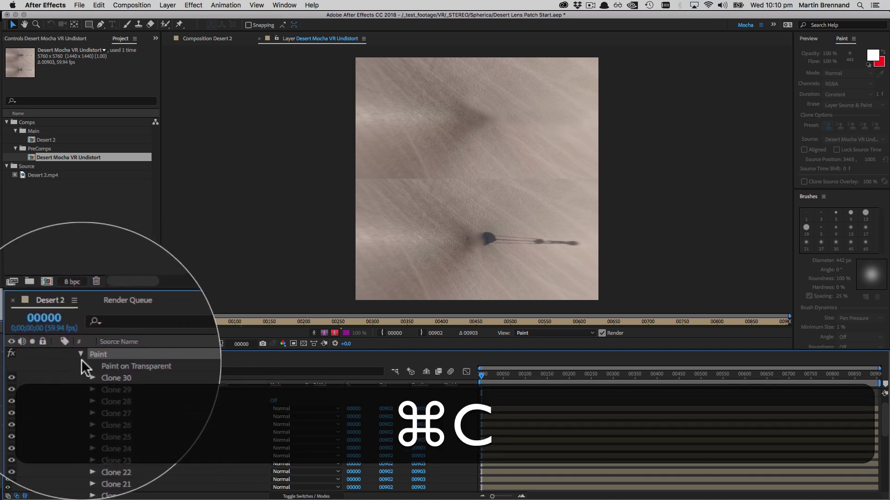
left_click(84, 361)
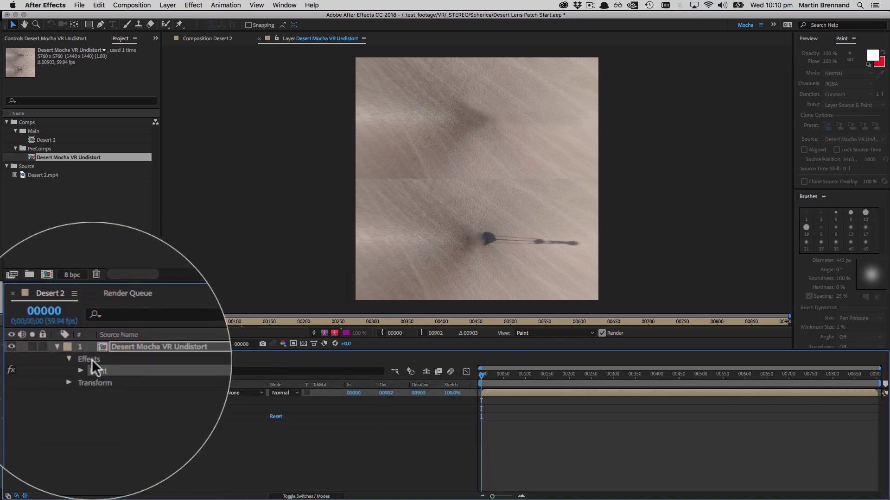
left_click(86, 360)
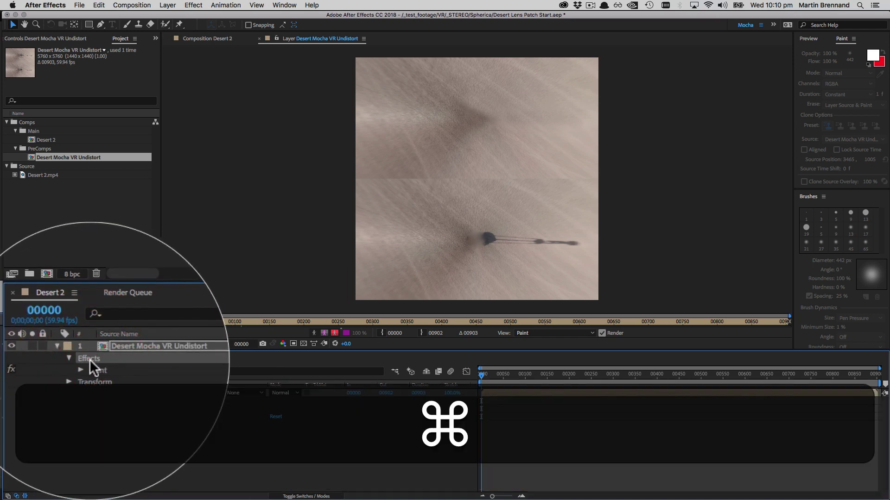
key("super+v")
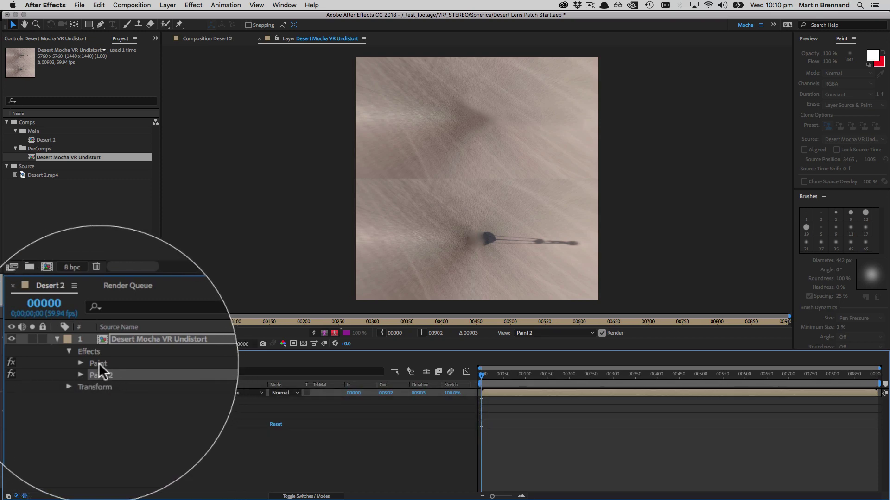
- Select every stroke from Clone 30 to Clone 1 in Paint 2 and expand Clone 30's transform properties
left_click(80, 374)
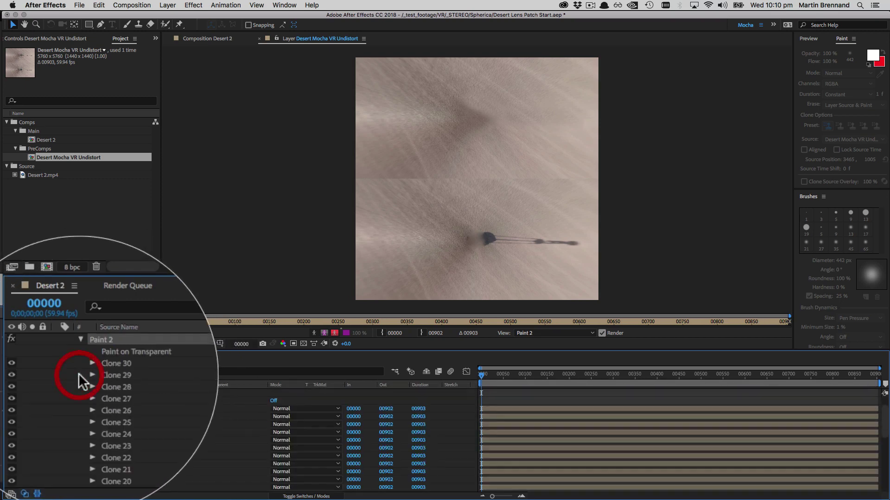
left_click(120, 366)
scroll(130, 417, "down", 10)
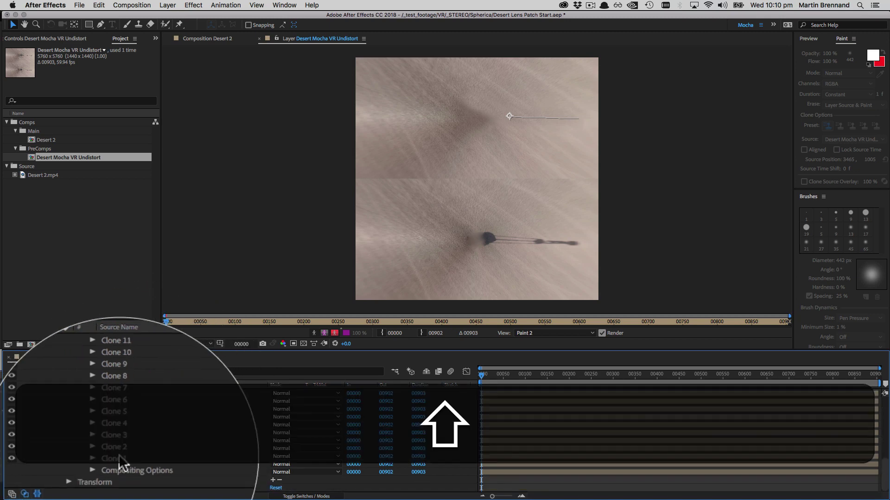
left_click(120, 460, "shift")
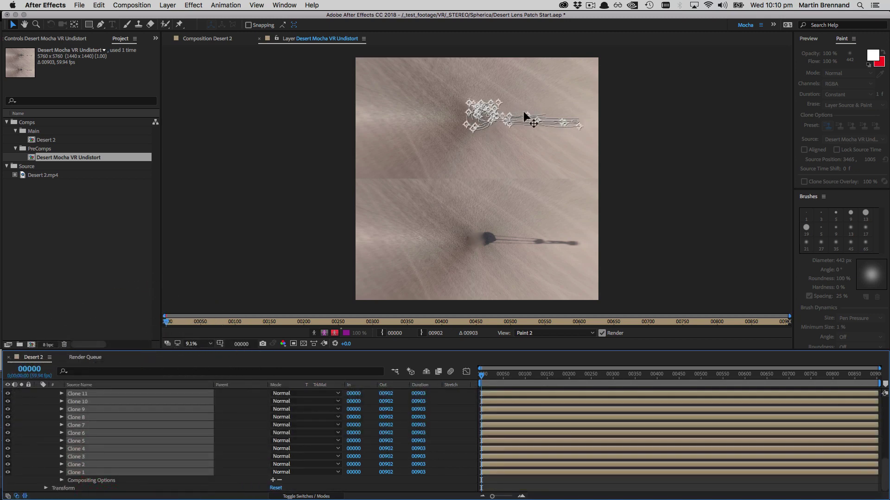
scroll(133, 472, "up", 10)
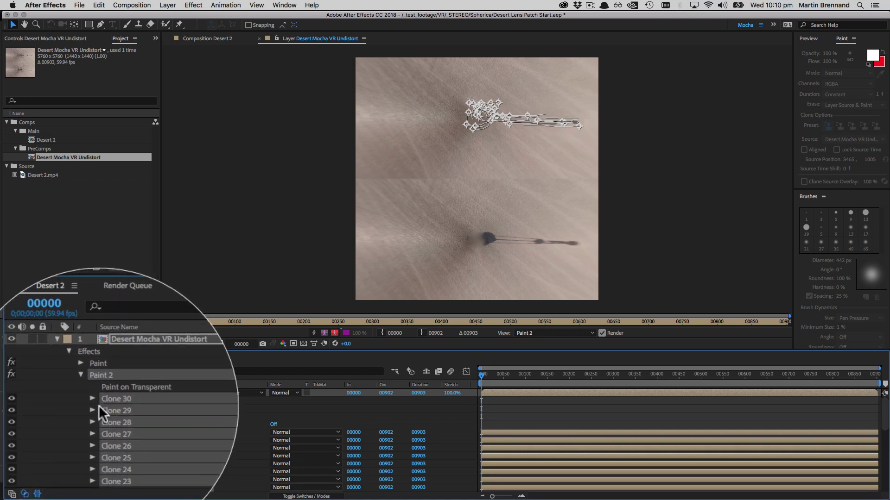
left_click(93, 398)
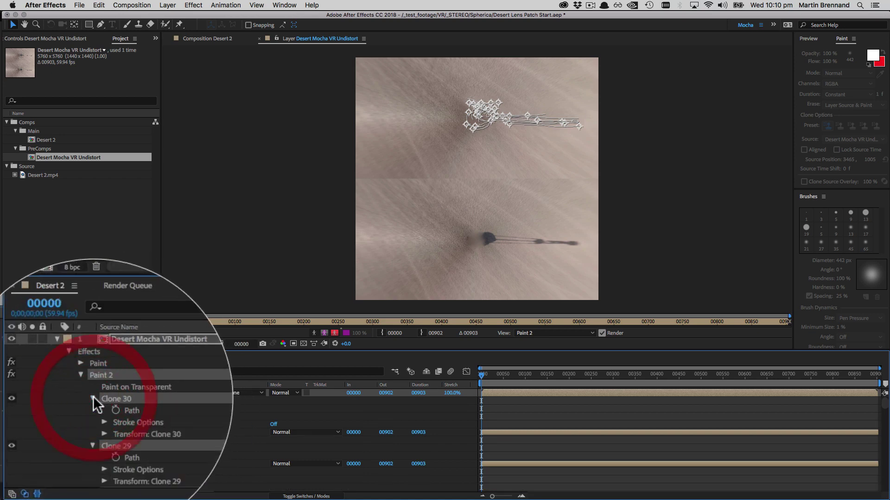
left_click(102, 433)
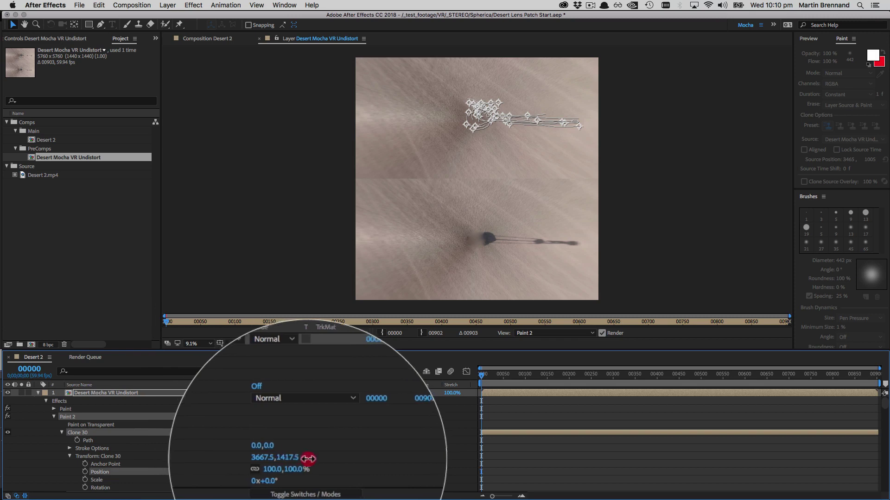
- Try to move the selected Paint 2 strokes onto the lower eye's rig by scrubbing Clone 30's vertical position to 4286.5
mouse_move(293, 458)
left_mouse_down()
mouse_move(603, 499)
mouse_move(889, 498)
left_mouse_up()
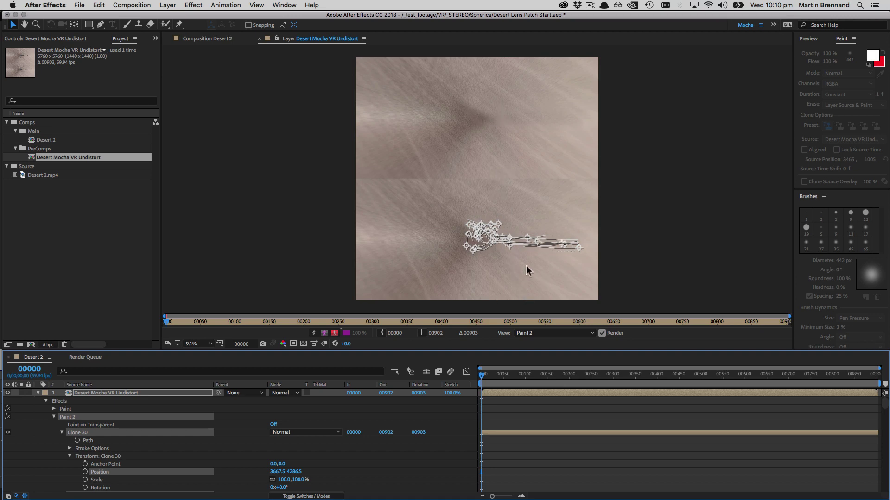
key("super+z")
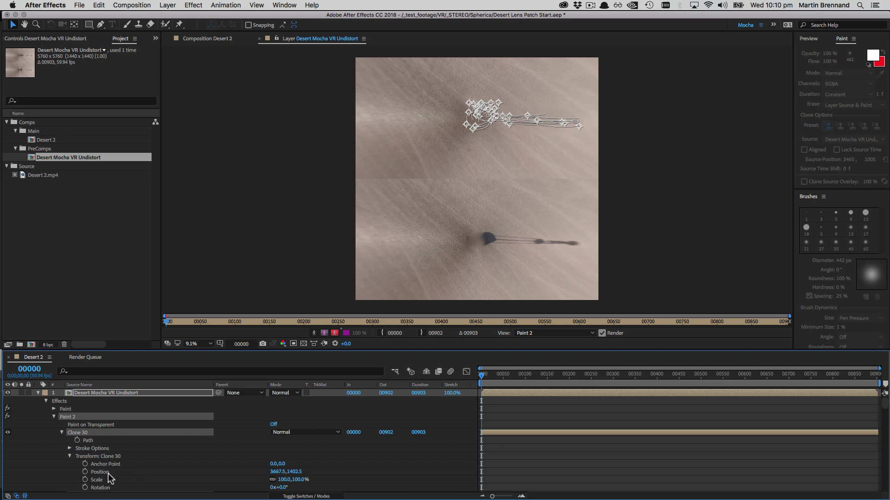
- Try to offset the selected strokes onto the lower eye by adding 2880 to Clone 30's vertical position
left_click(301, 473)
left_click(307, 475)
scroll(135, 441, "down", 10)
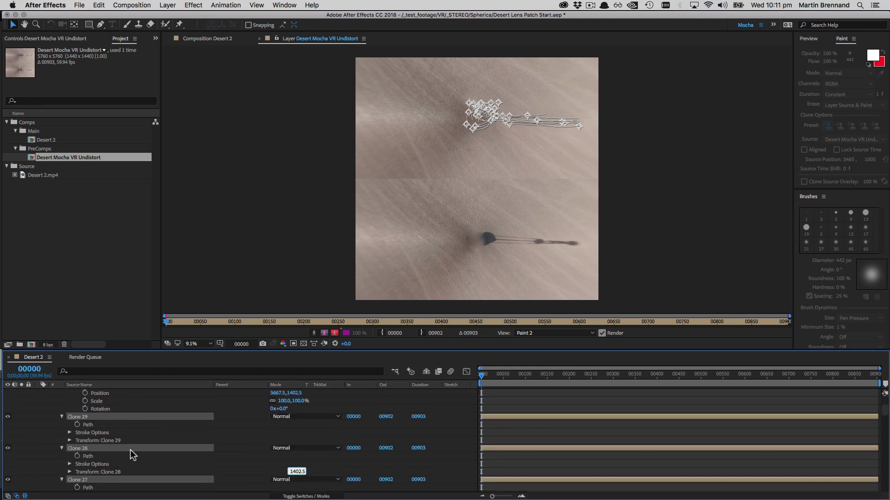
scroll(131, 458, "up", 5)
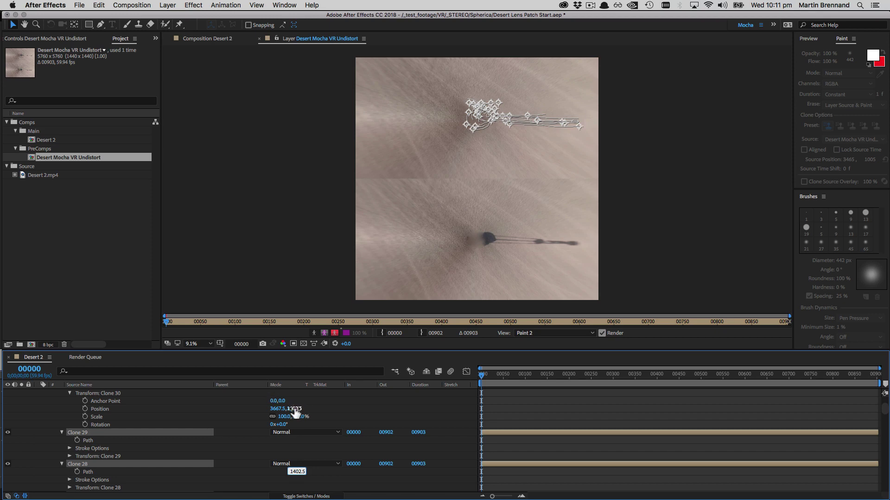
left_click(295, 410)
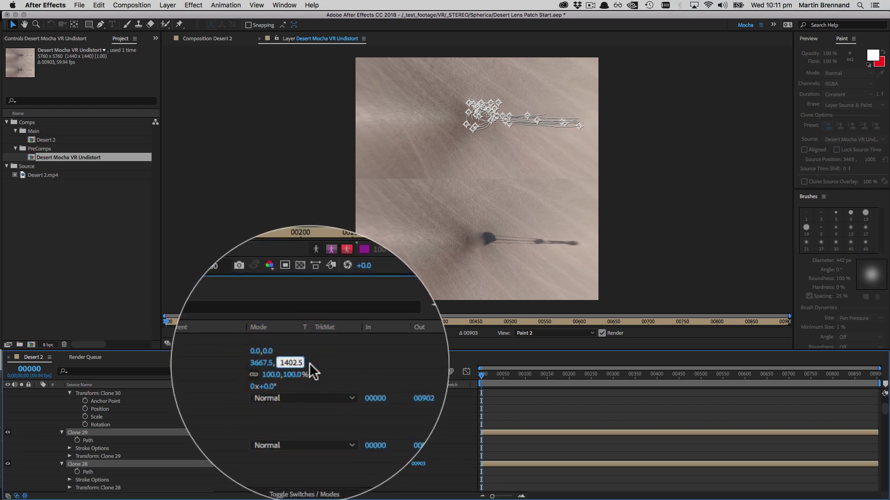
type("+28")
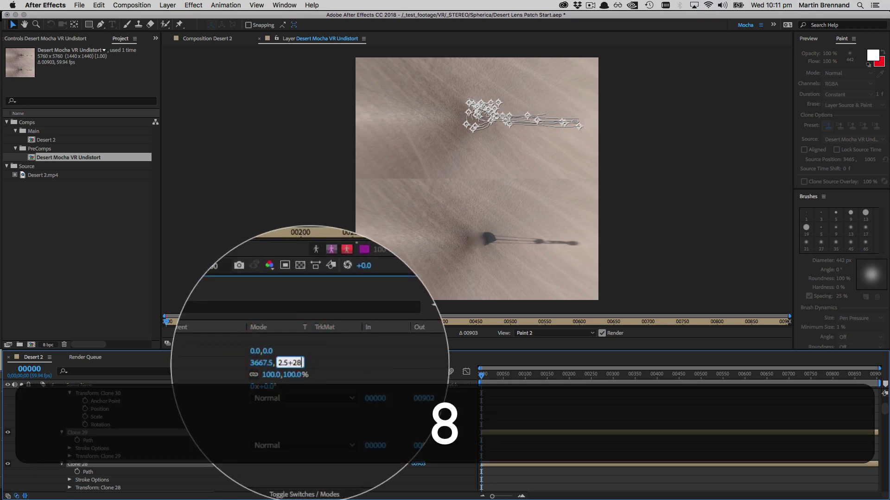
type("0")
key("Return")
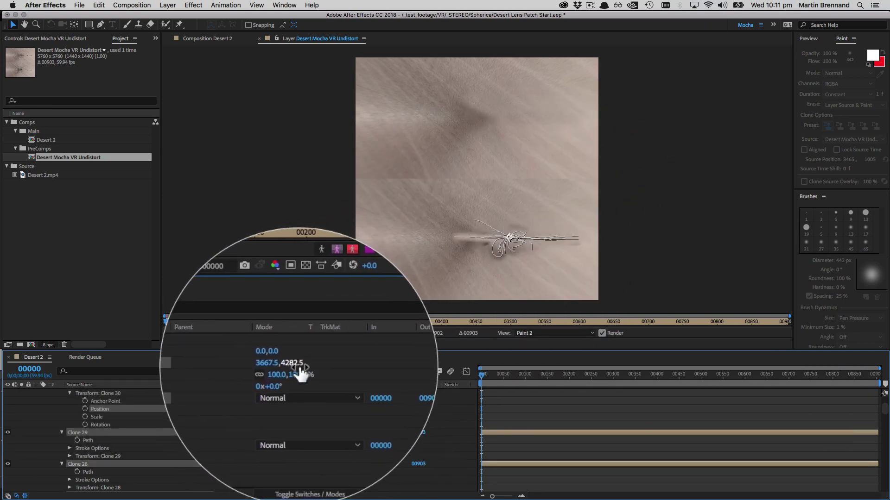
key("super+z")
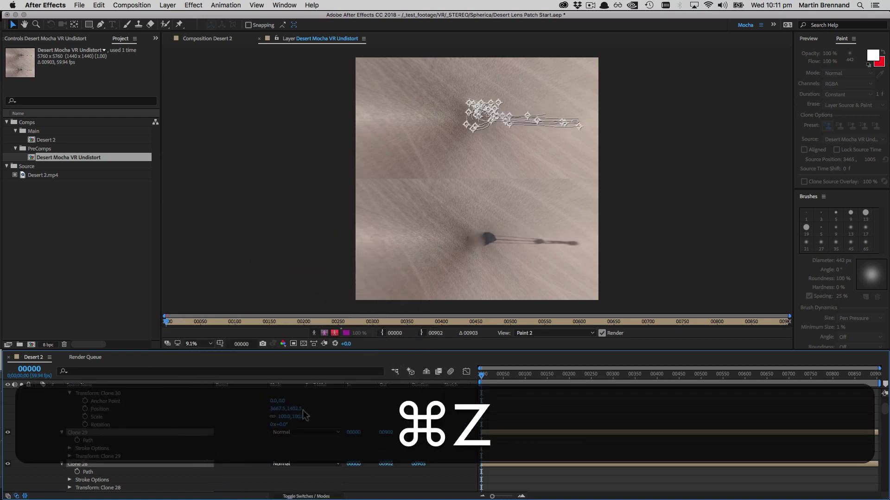
- Try to move the selected Paint 2 strokes down by scrubbing Clone 30's vertical position to 2389.5, and undo the move
left_click_drag(294, 409, 735, 425)
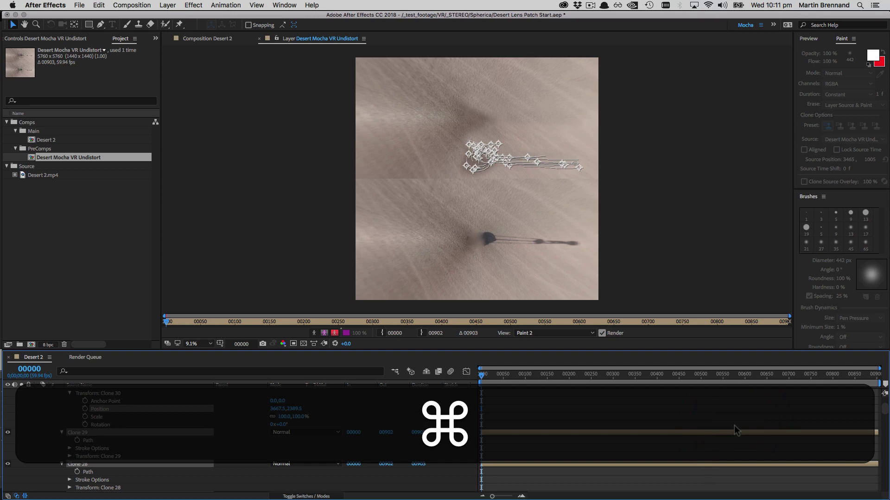
key("super+z")
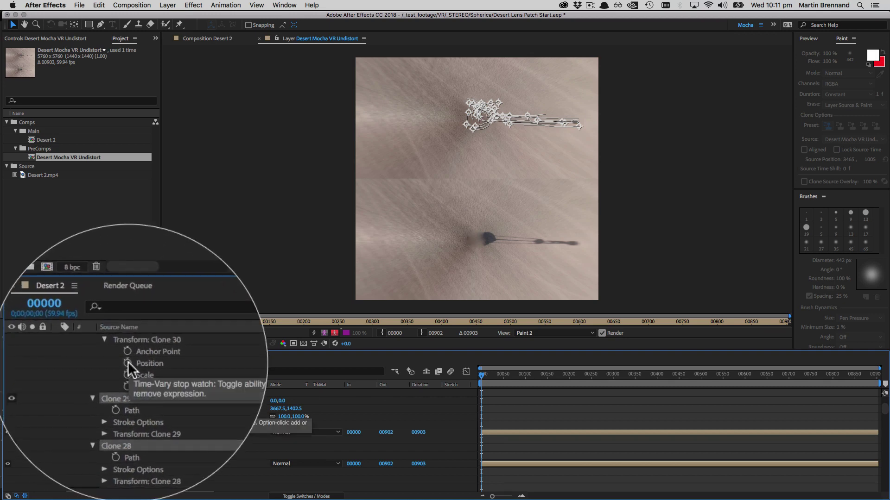
- Add the expression value+[0,(height/2)] to the Position property of Clone 30 in Paint 2
left_click(128, 362, "alt")
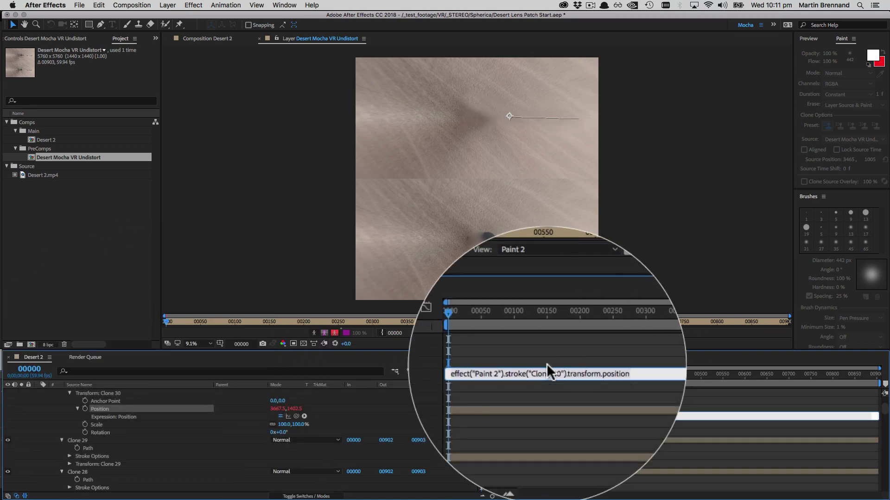
key("BackSpace")
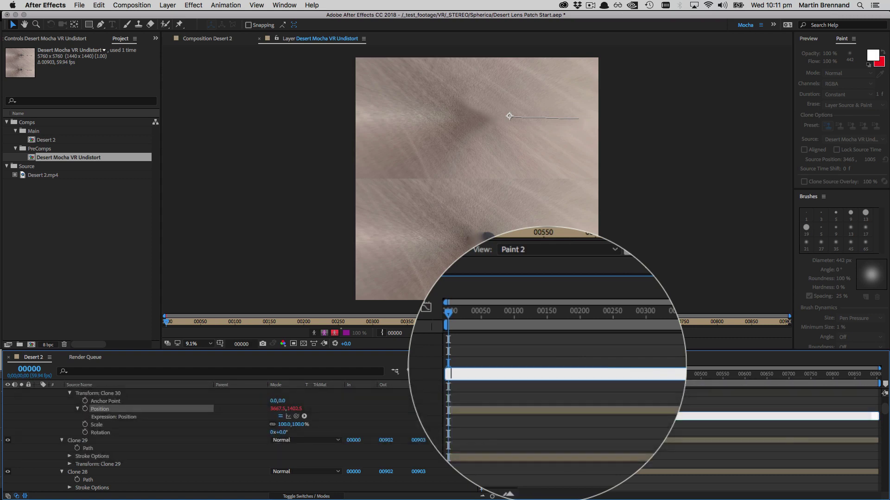
type("value+[")
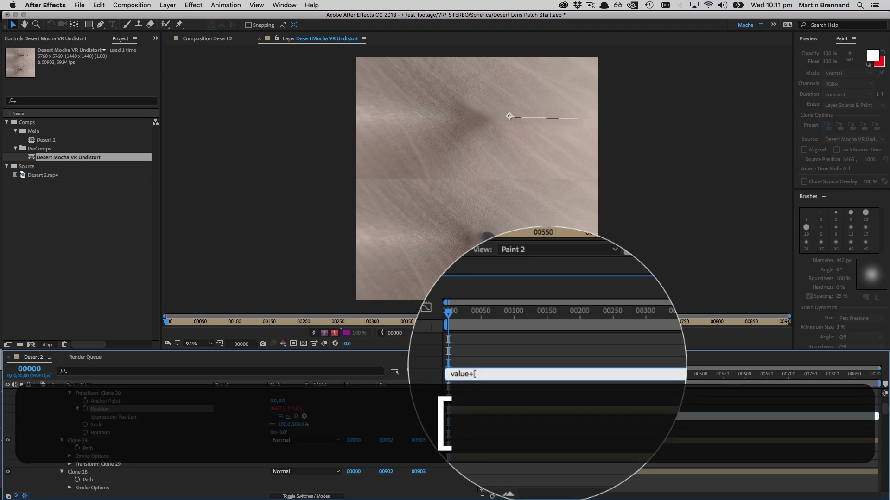
type("0")
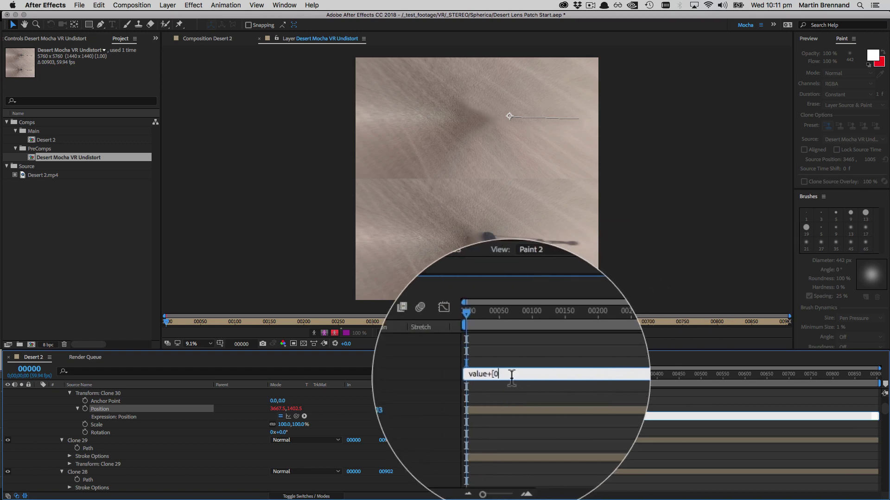
type(",(")
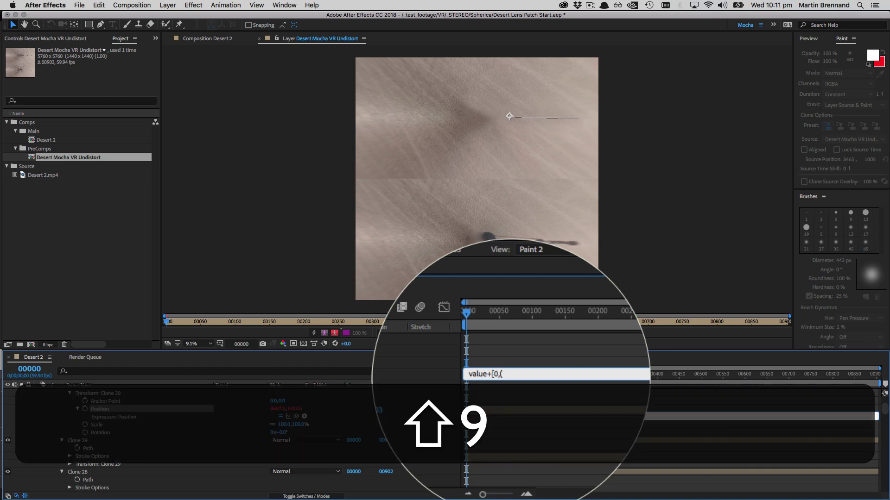
type("height")
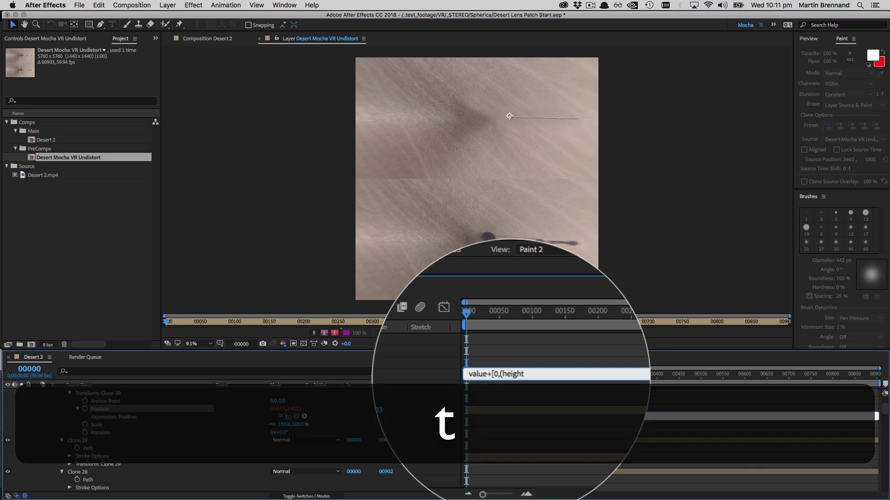
type("/2")
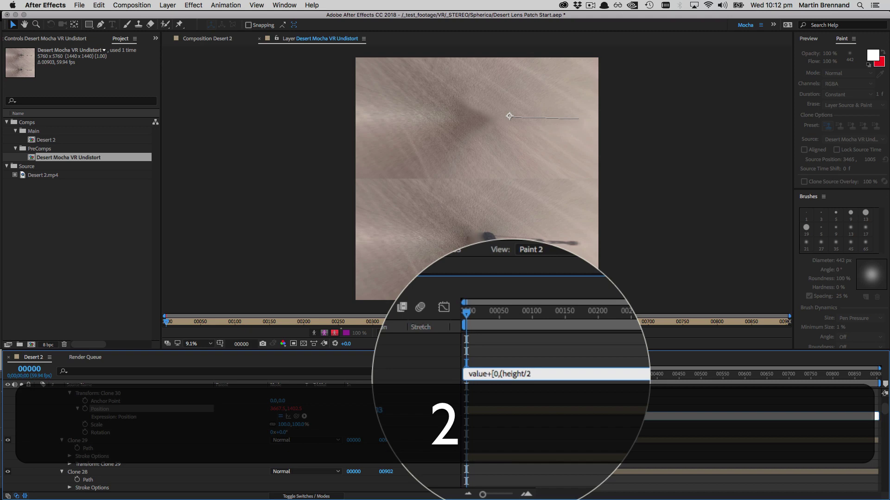
type(")")
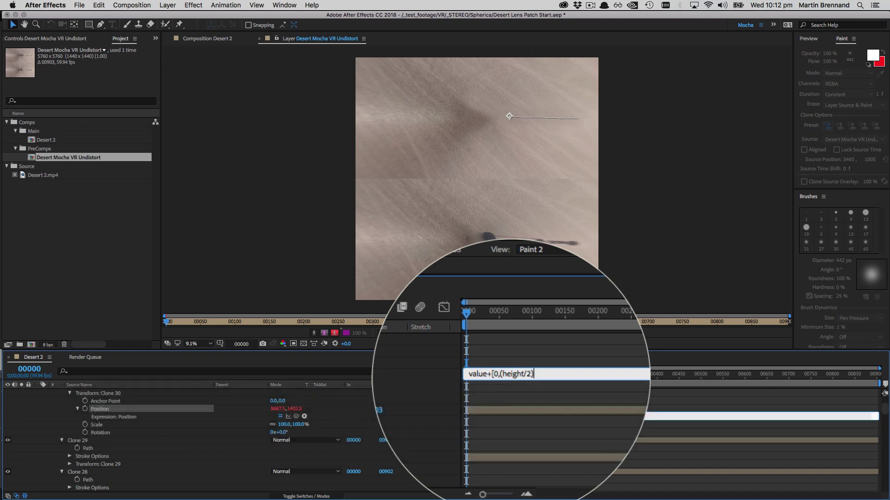
type("]")
left_click(481, 375)
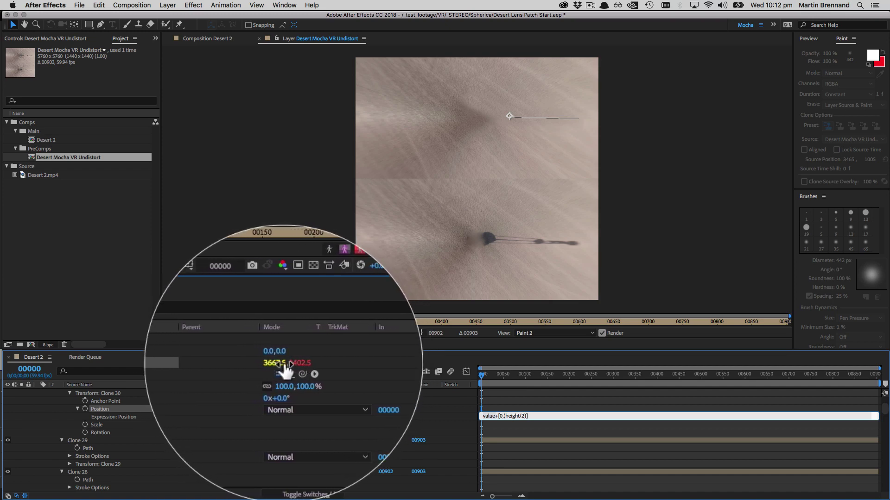
left_click(499, 374)
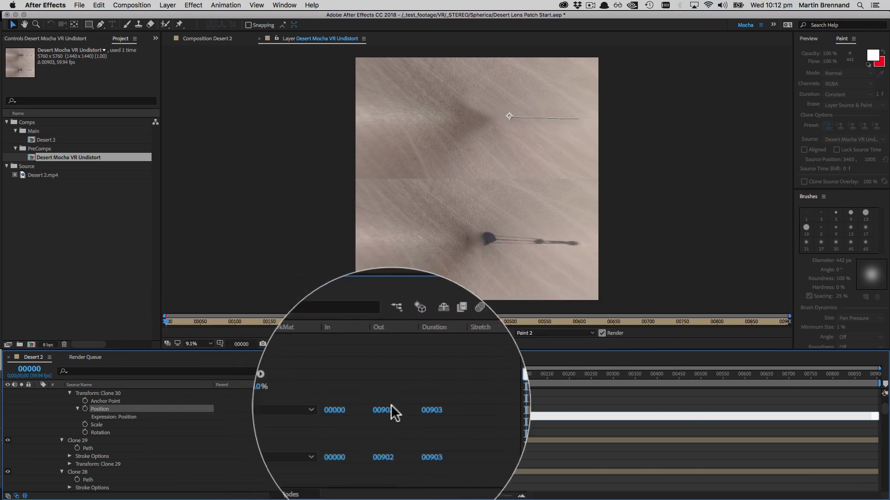
left_click(499, 417)
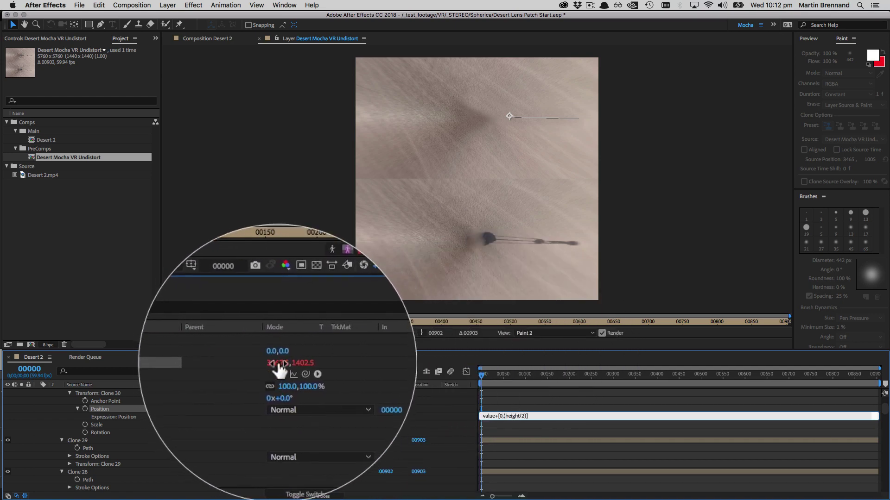
type(",")
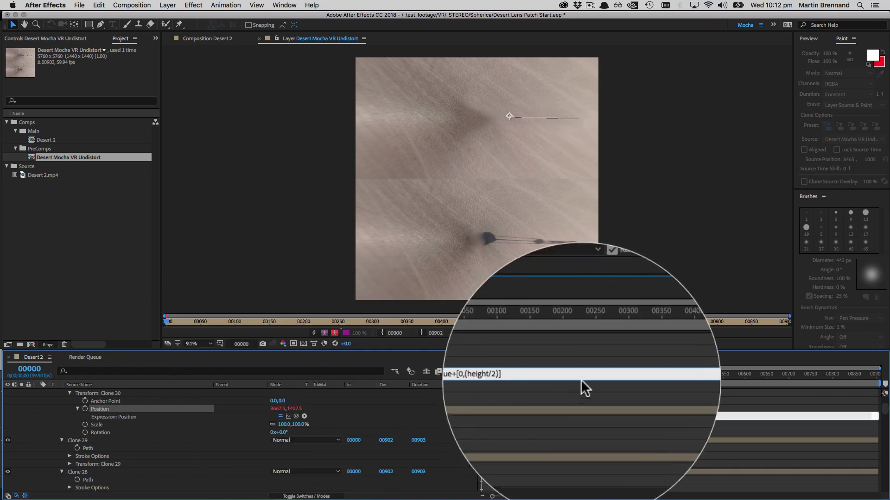
left_click(501, 416)
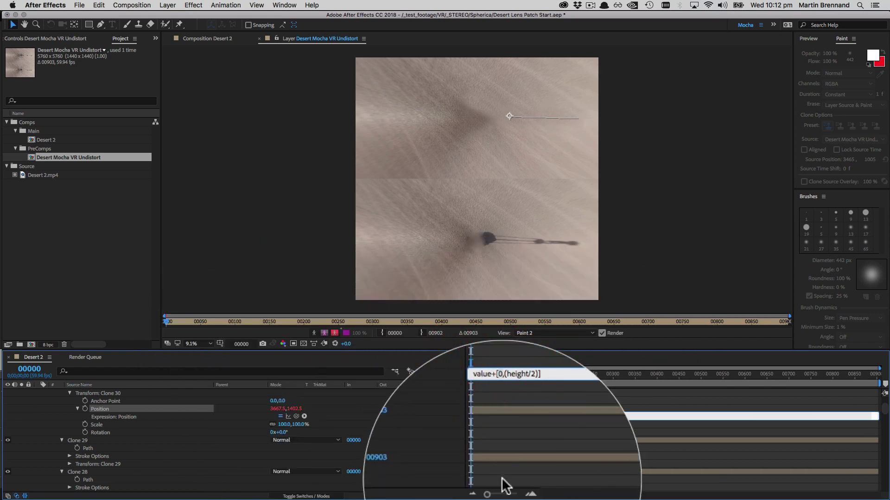
left_click(520, 375)
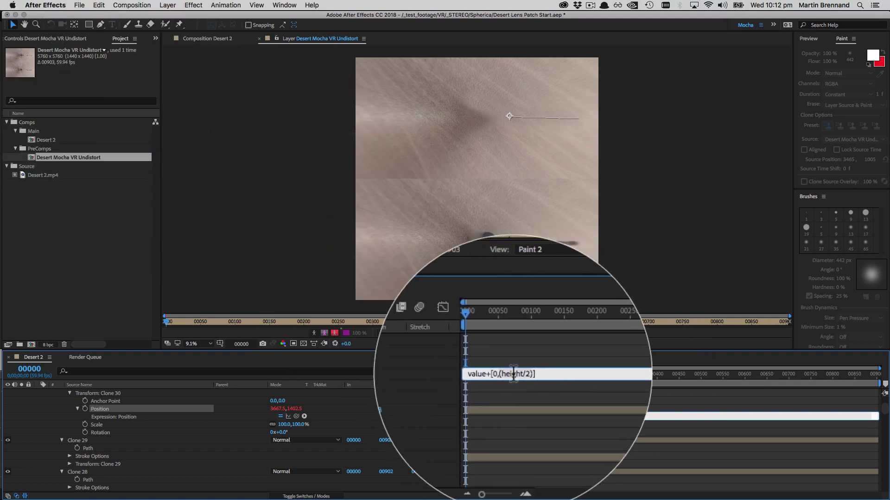
left_click(527, 374)
type("]")
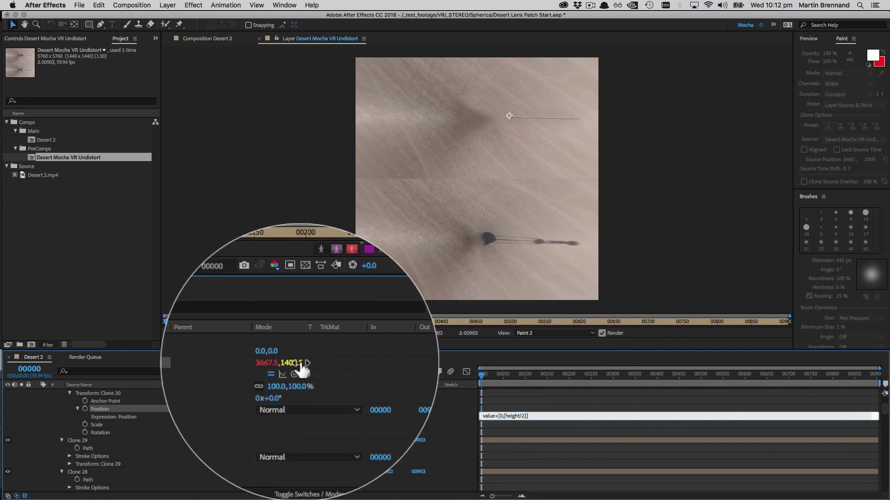
left_click(526, 414)
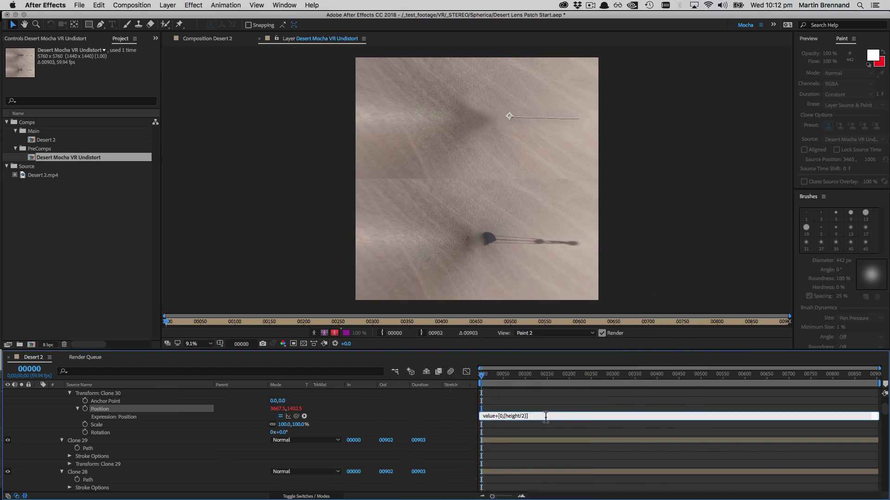
key("Return")
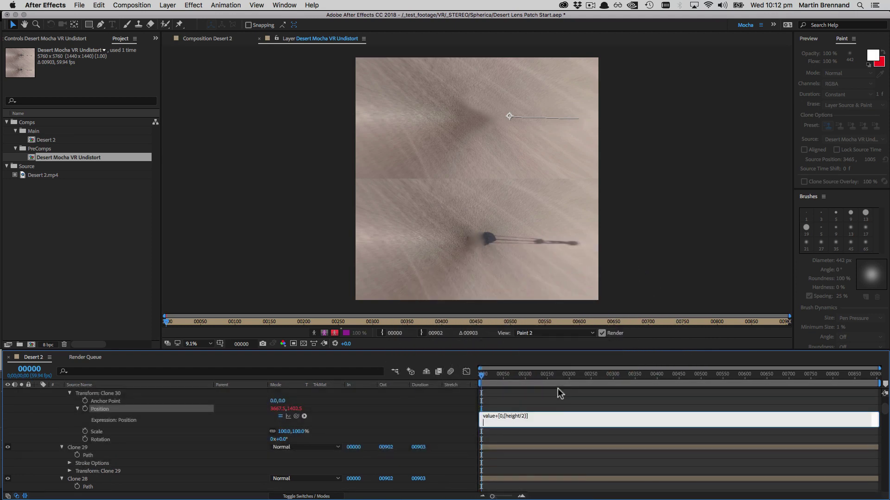
left_click(556, 402)
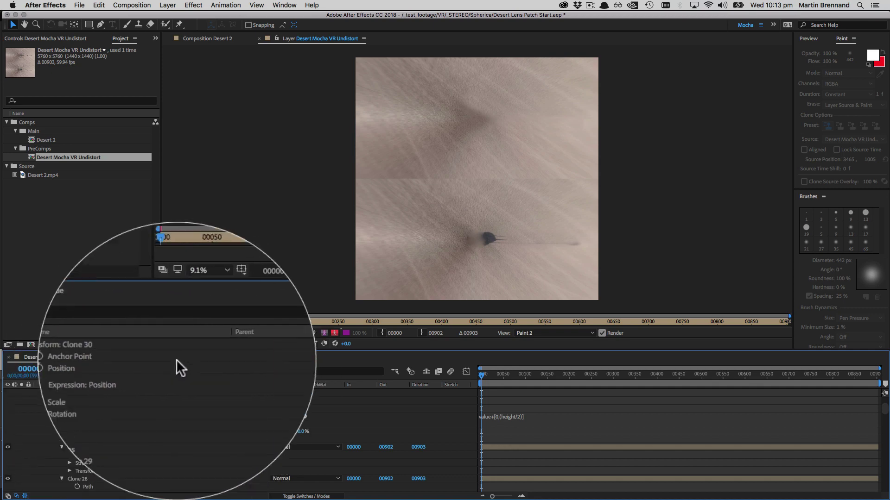
- Copy only the expression from Clone 30's Position and paste it onto the strokes Clone 29 through Clone 1 in Paint 2
right_click(103, 409)
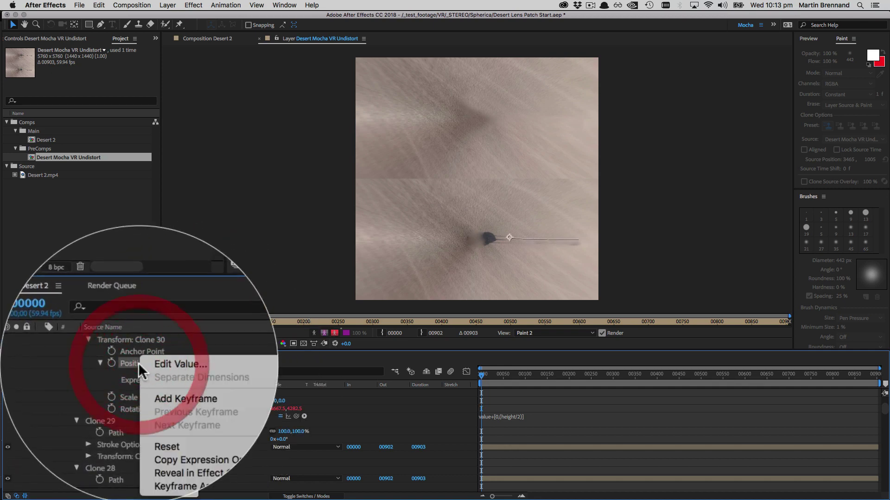
left_click(138, 460)
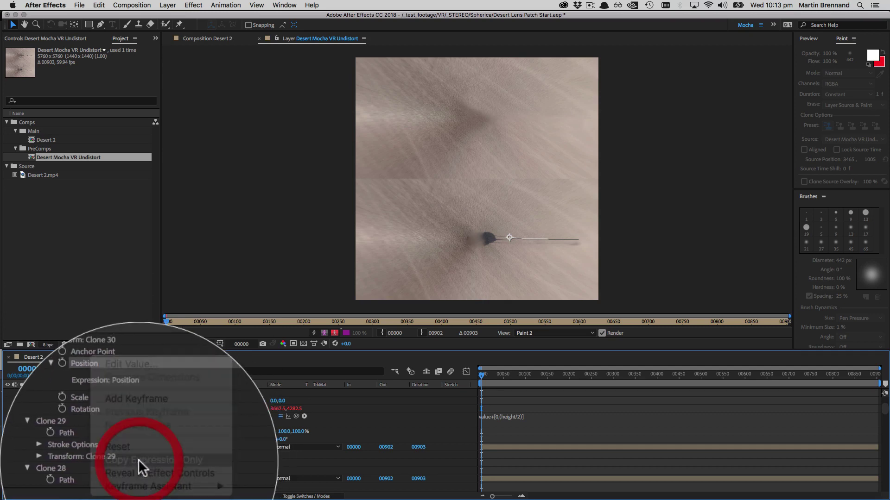
left_click(115, 363)
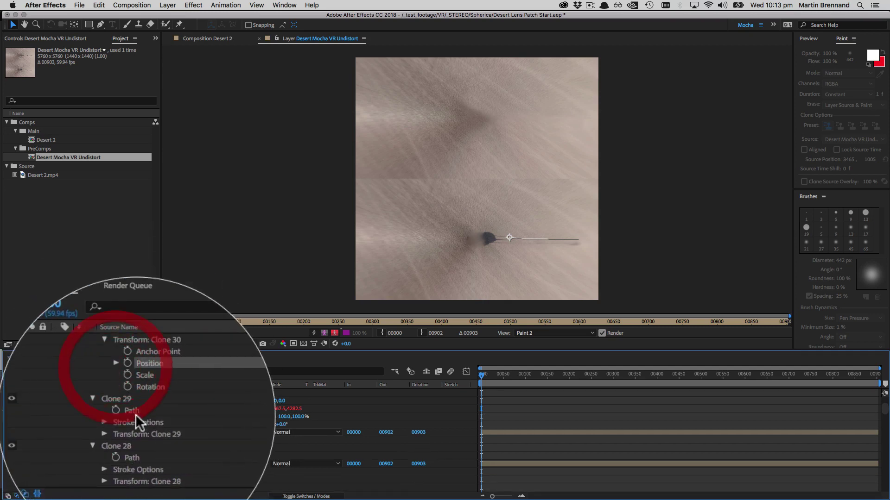
left_click(118, 397)
scroll(119, 400, "down", 15)
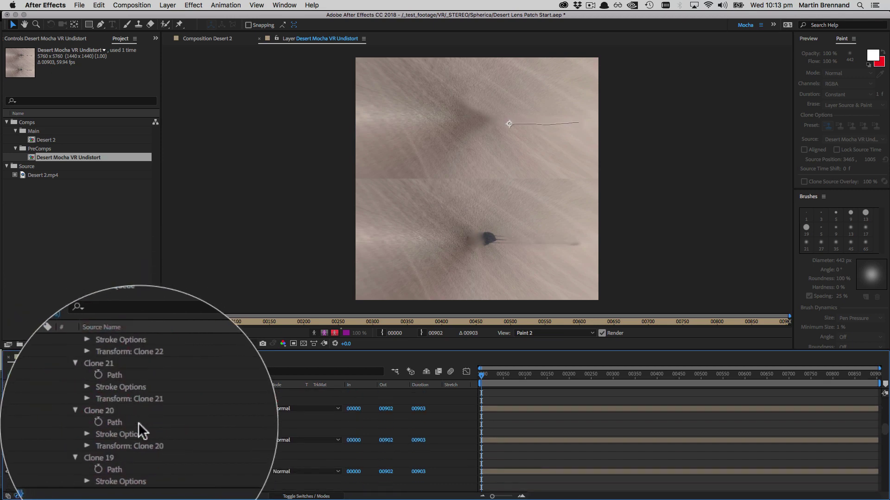
scroll(113, 438, "down", 10)
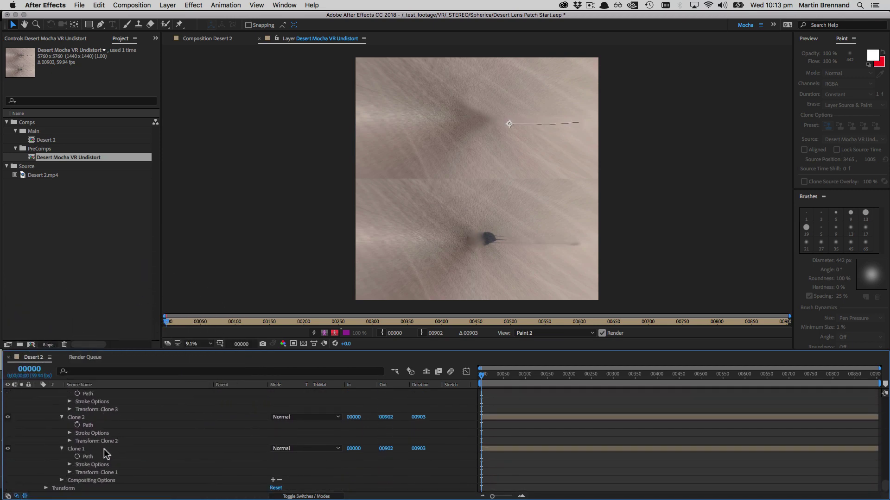
left_click(81, 448, "shift")
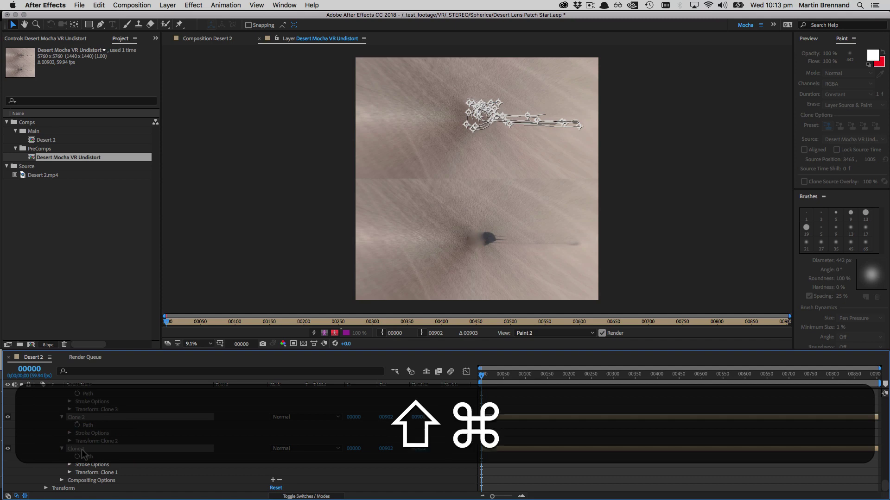
key("super+v")
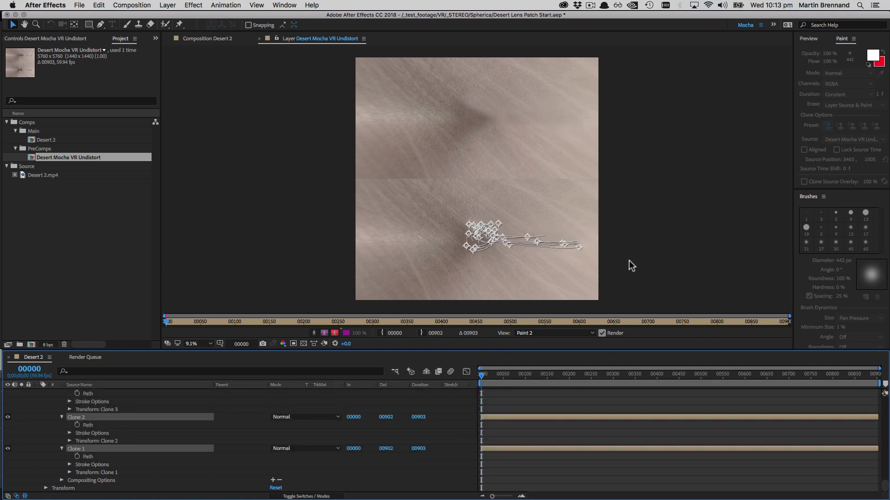
left_click(684, 250)
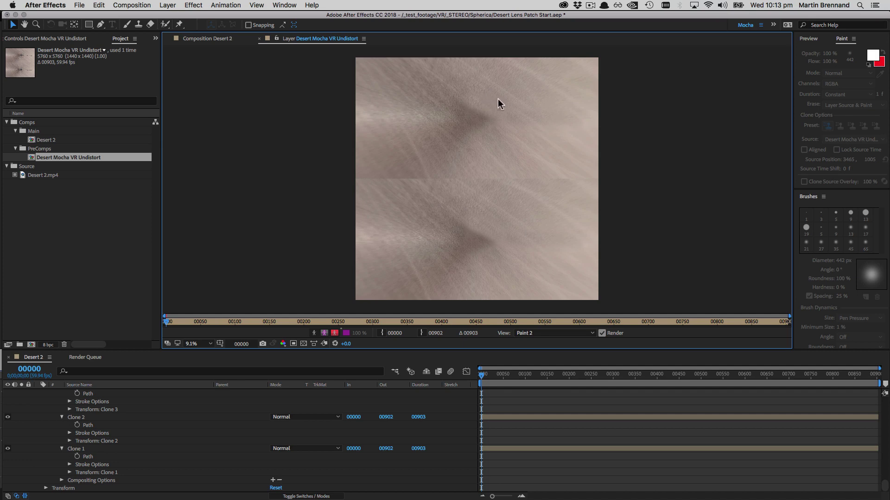
- Expand the Stroke Options of Clone 30 in the Paint 2 effect
scroll(225, 397, "up", 10)
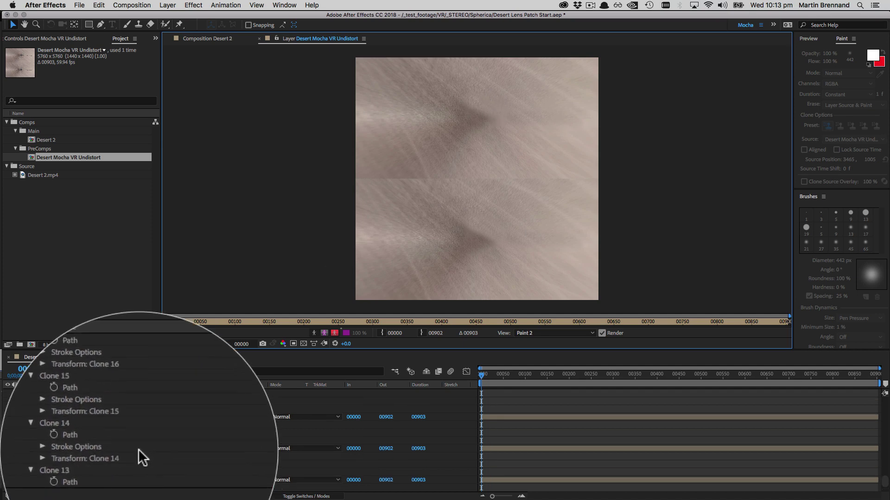
left_click(138, 450)
scroll(138, 452, "down", 2)
scroll(138, 452, "up", 2)
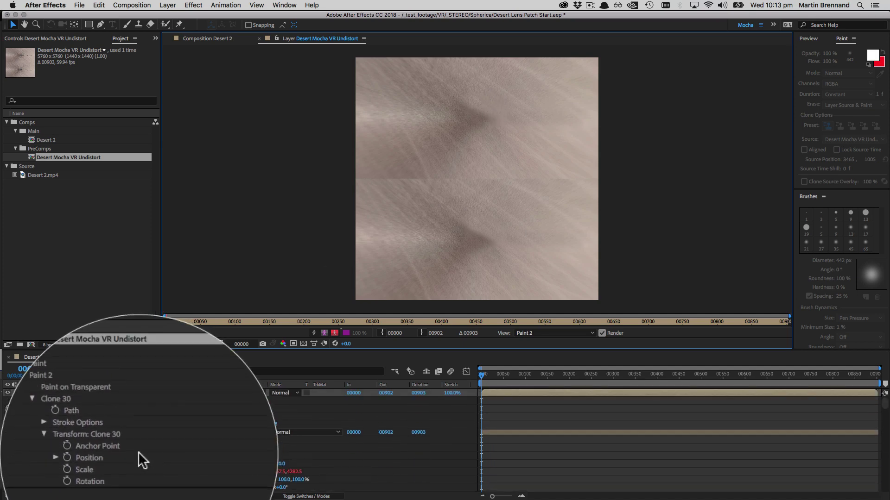
scroll(138, 452, "down", 1)
left_click(129, 400)
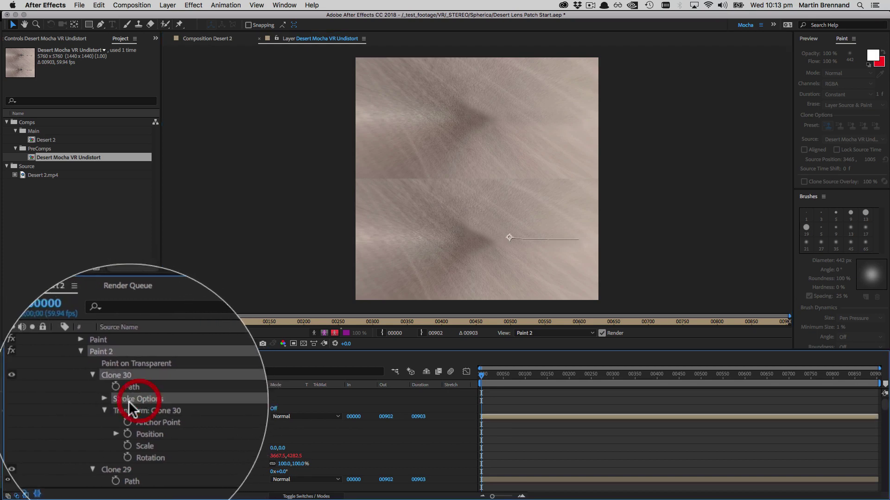
left_click(105, 399)
- Add the expression value+[0,(height/2)] to the Clone Position property of Clone 30
scroll(138, 429, "down", 3)
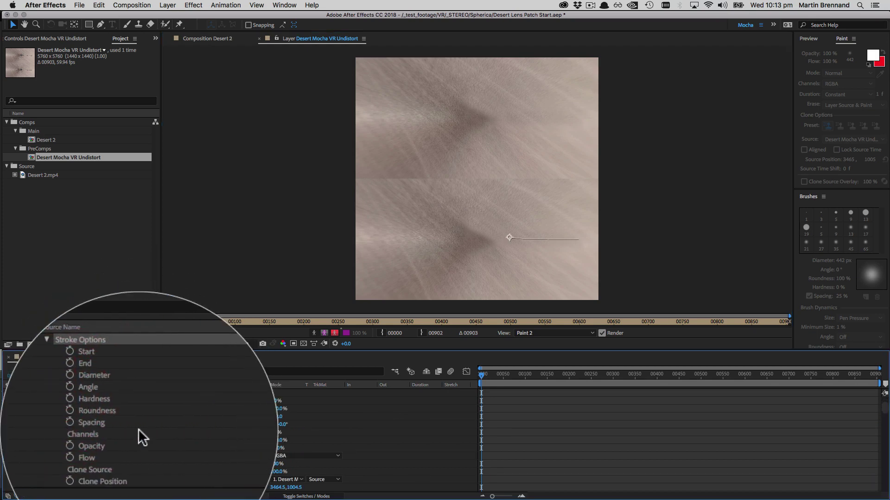
scroll(138, 430, "down", 2)
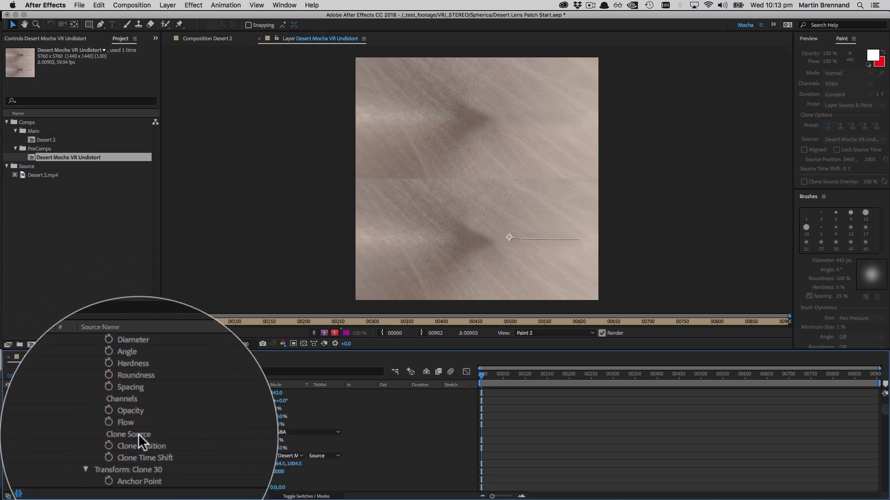
left_click(138, 434)
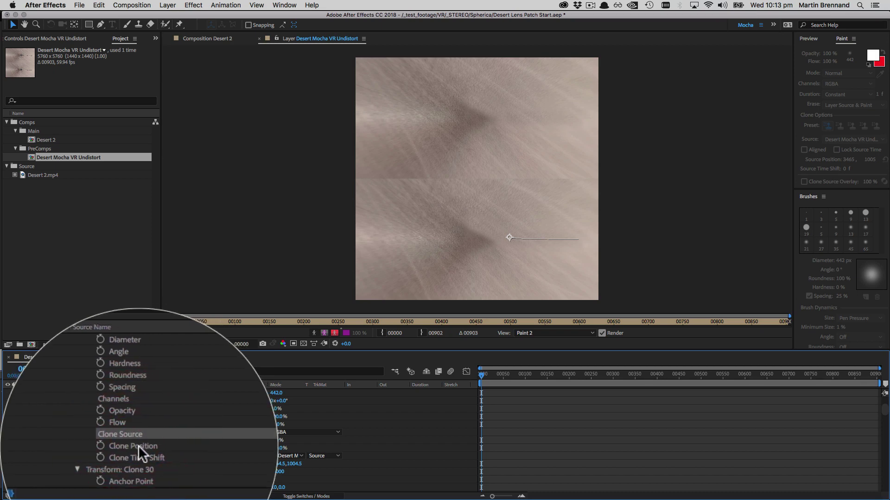
left_click(138, 446)
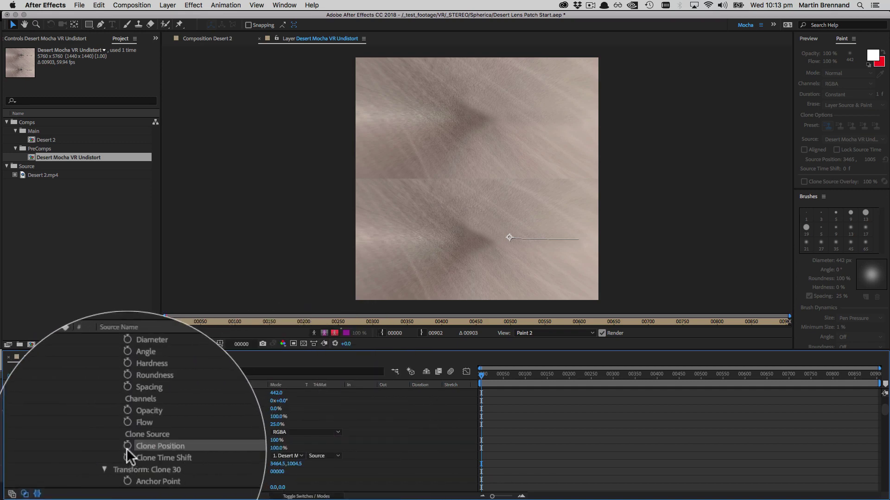
left_click(127, 447, "alt")
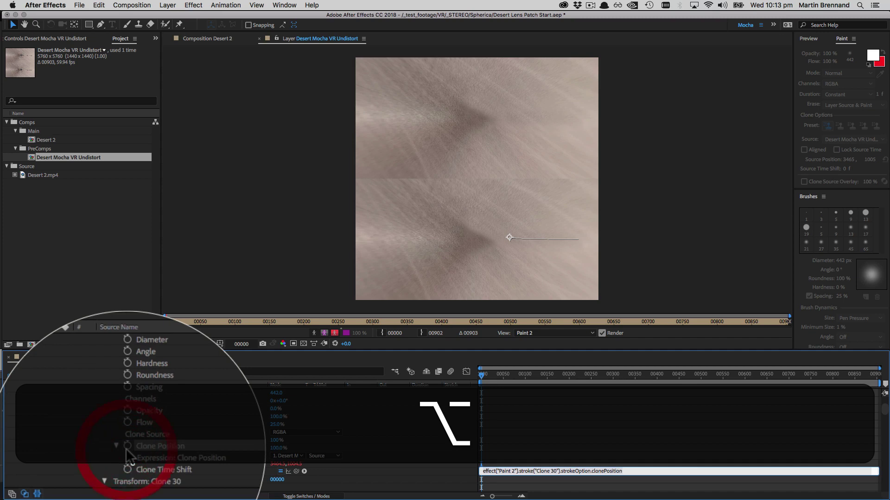
left_click(558, 457)
key("cmd+v")
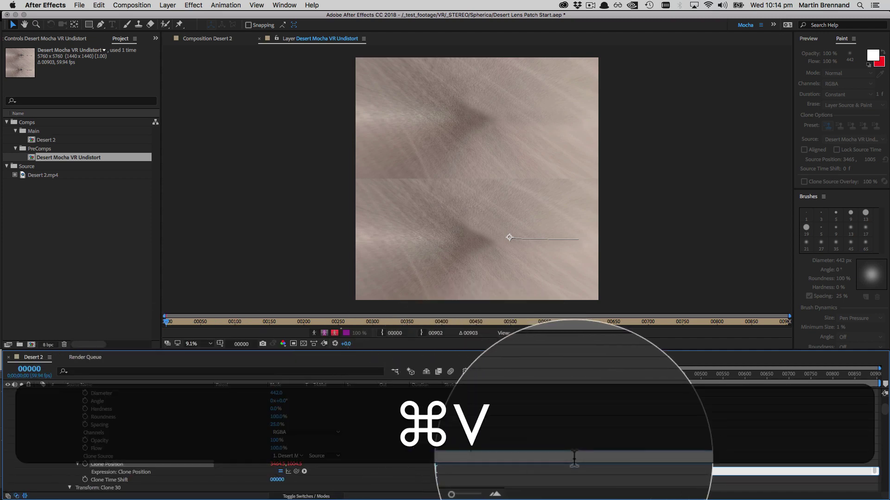
key("KP_Enter")
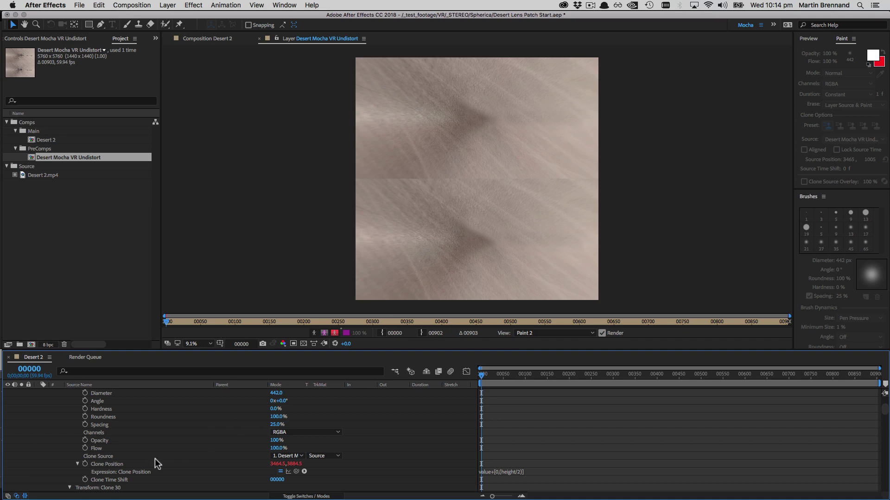
- Copy only the expression from Clone 30's Clone Position and paste it onto the strokes Clone 29 through Clone 1
right_click(108, 464)
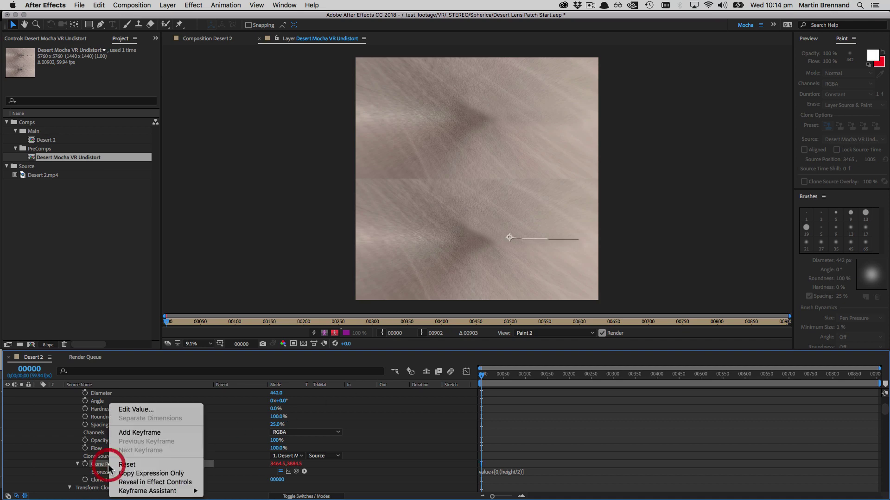
left_click(135, 474)
scroll(132, 471, "down", 5)
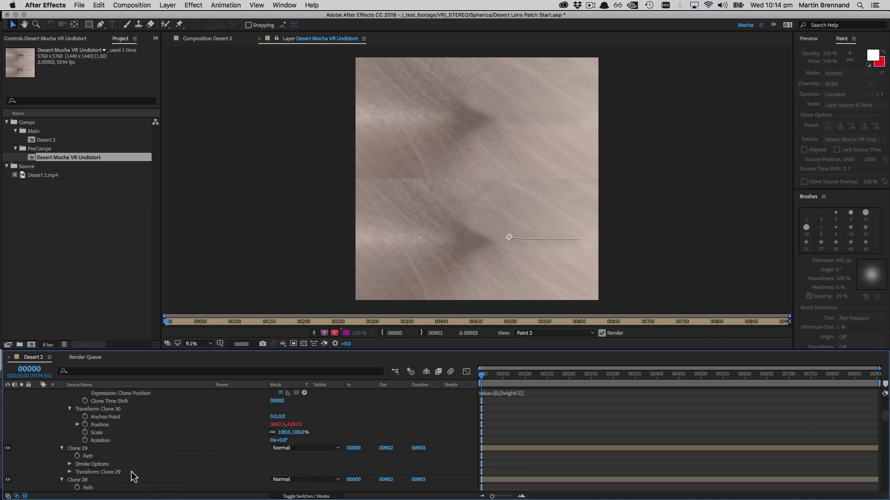
left_click(79, 449)
scroll(83, 457, "down", 15)
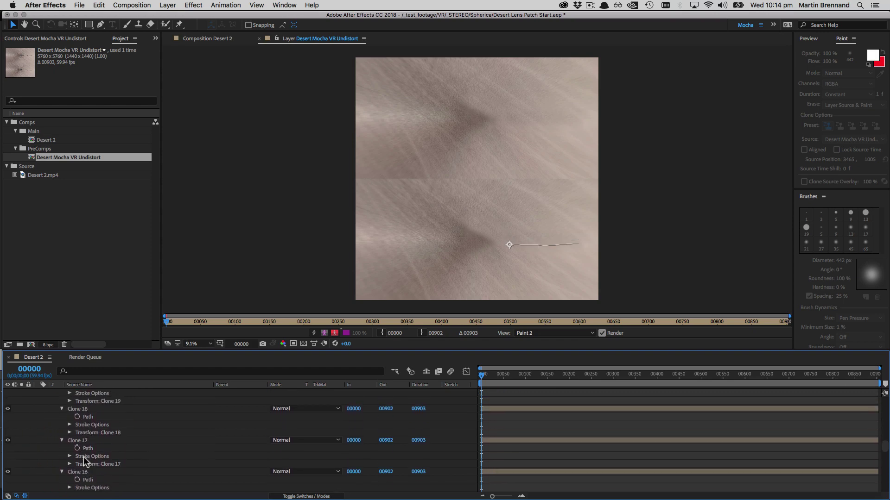
scroll(83, 461, "down", 10)
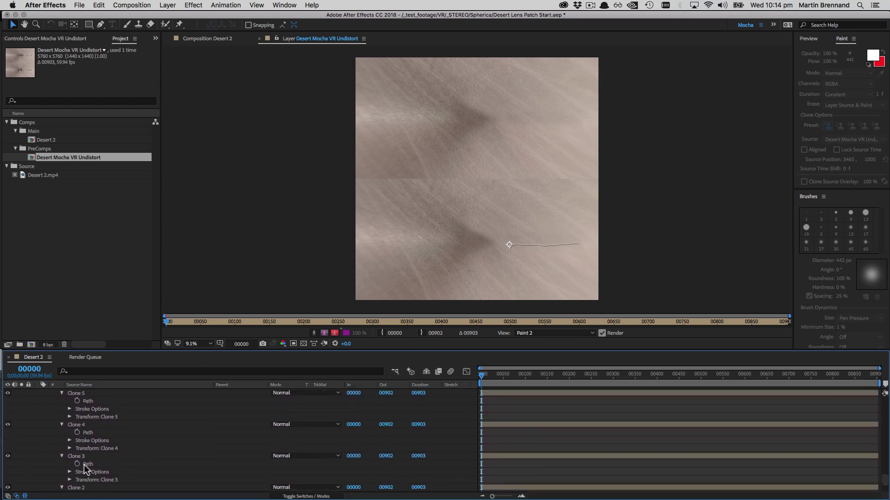
left_click(81, 449, "shift")
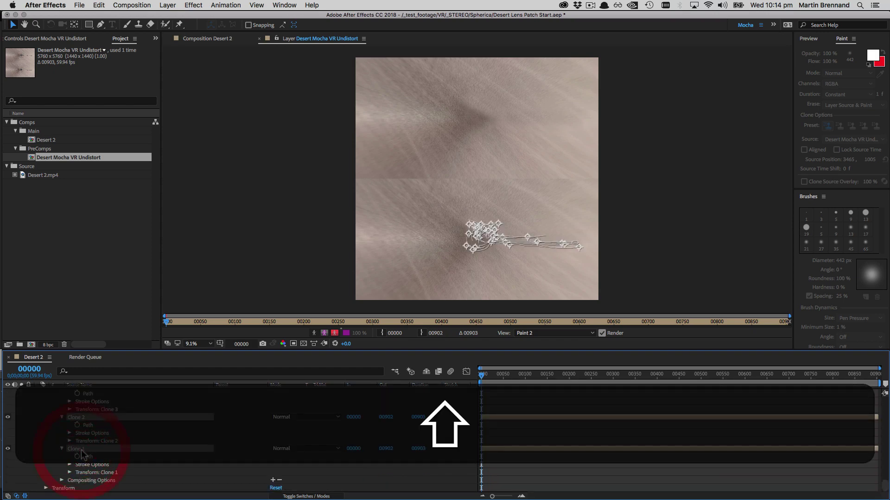
key("super+v")
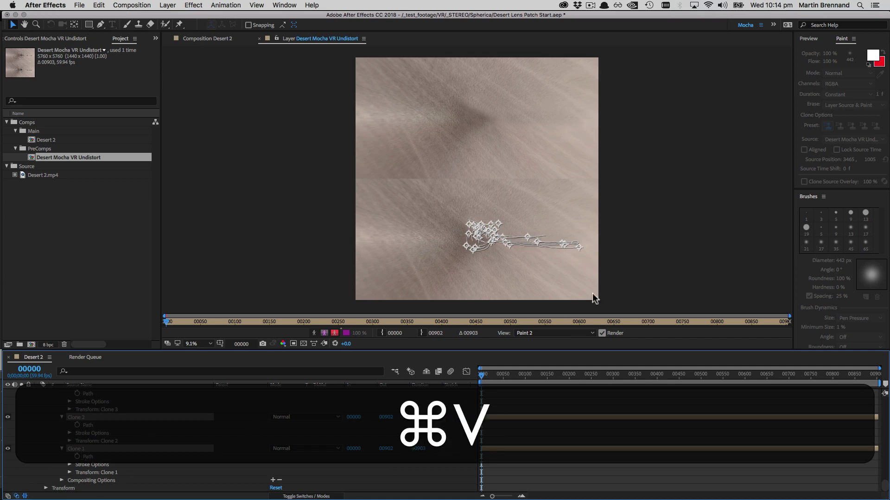
left_click(632, 260)
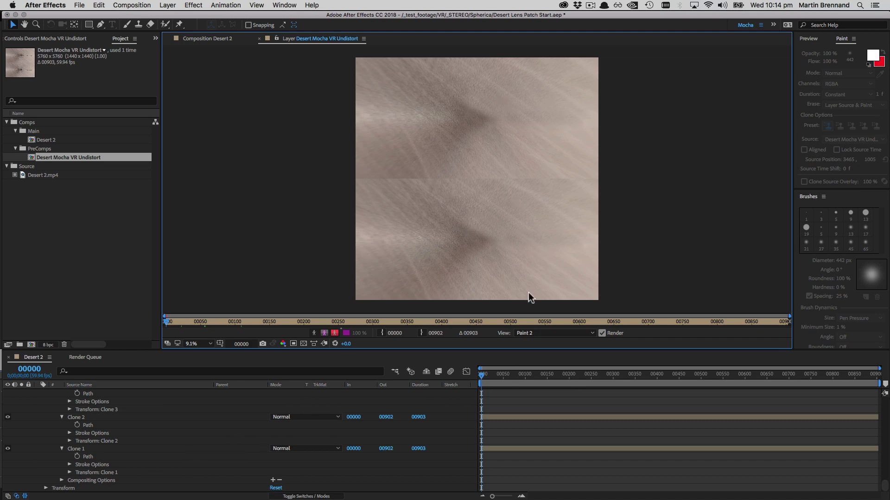
- Collapse the Paint 2 effect and pre-compose the Desert Mocha VR Undistort layer as "Desert Rig Patch", moving all attributes into the new composition
scroll(135, 454, "up", 15)
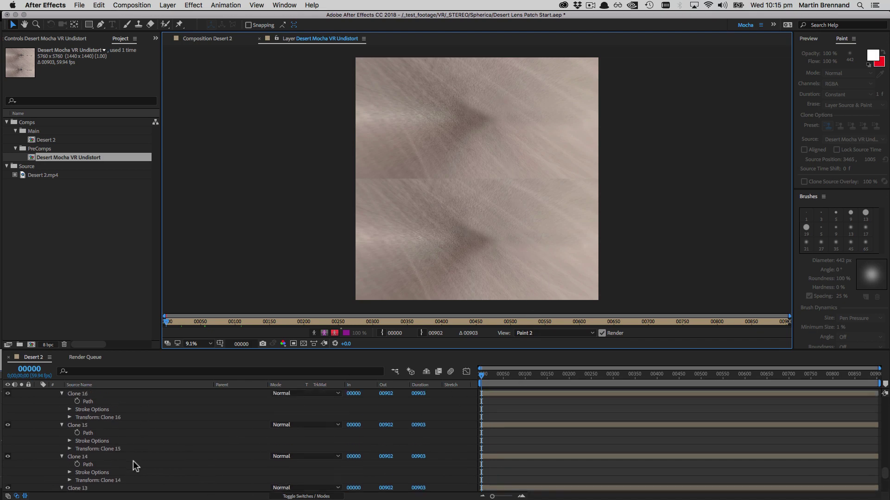
left_click(54, 417)
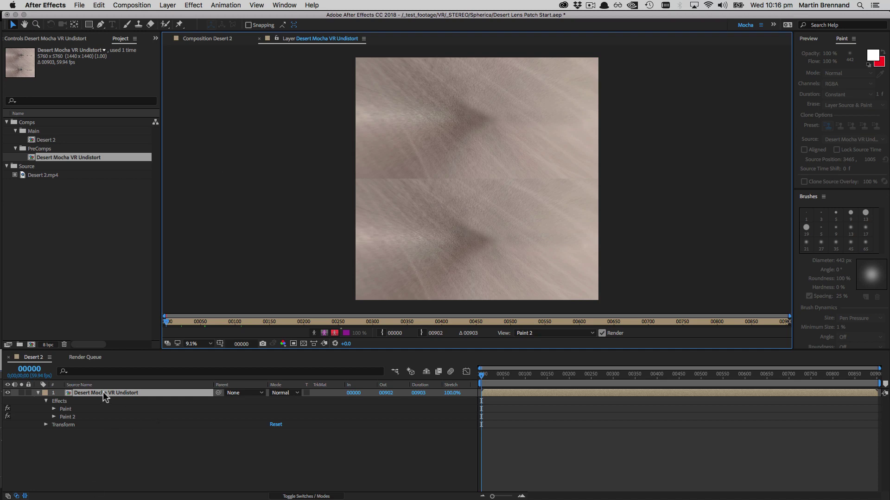
left_click(169, 6)
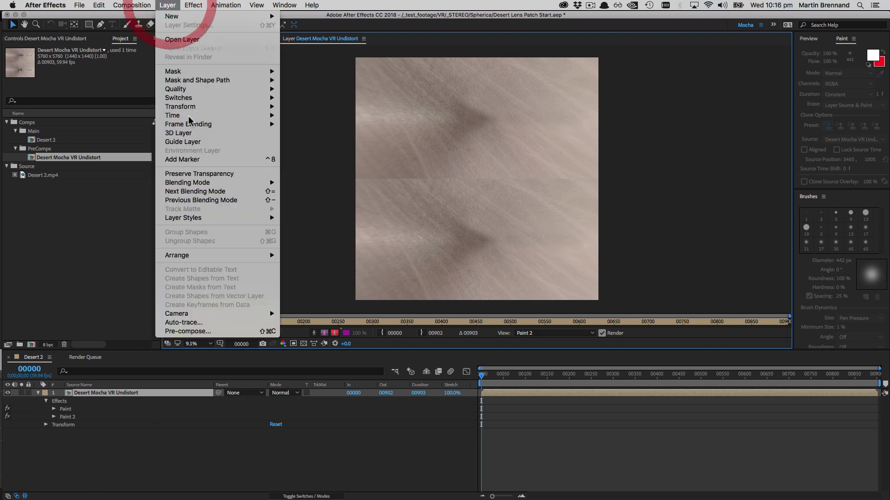
left_click(210, 332)
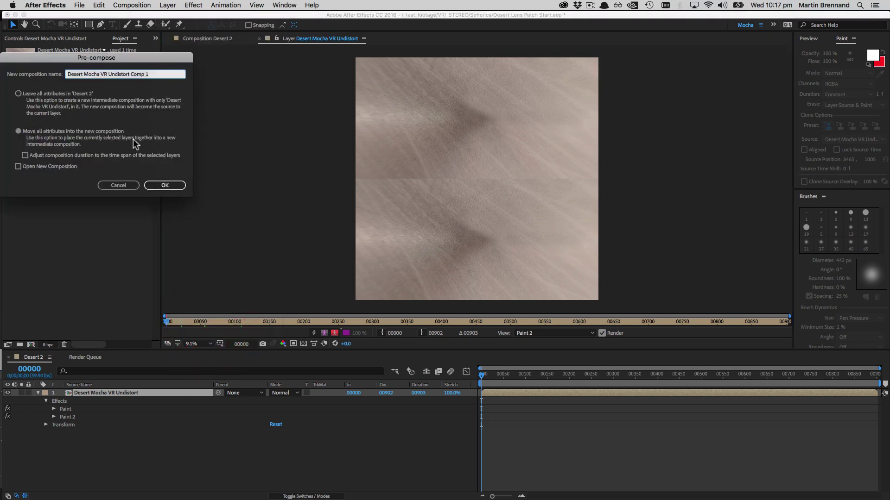
left_click(109, 74)
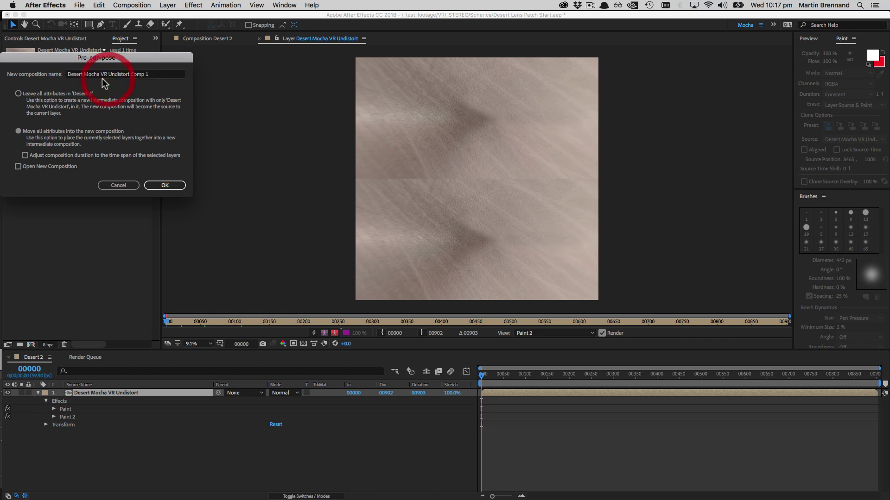
left_click(146, 75)
triple_click(162, 74)
type("Desert")
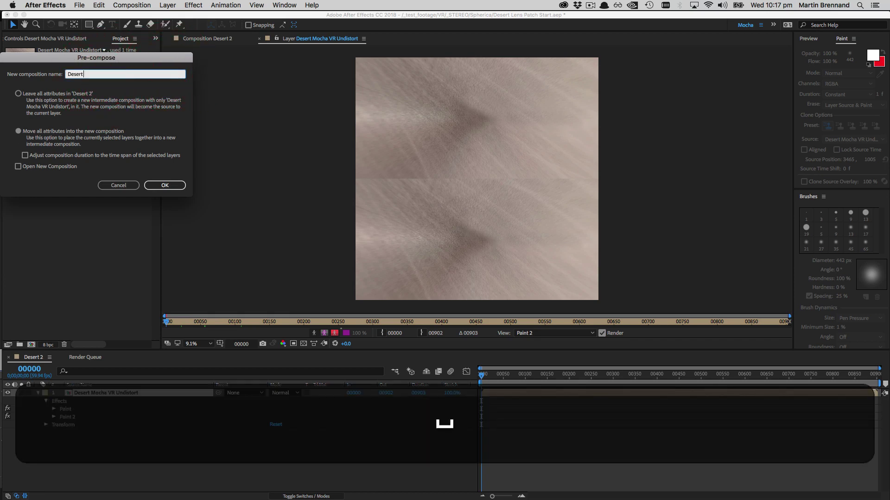
type(" Rig Patch")
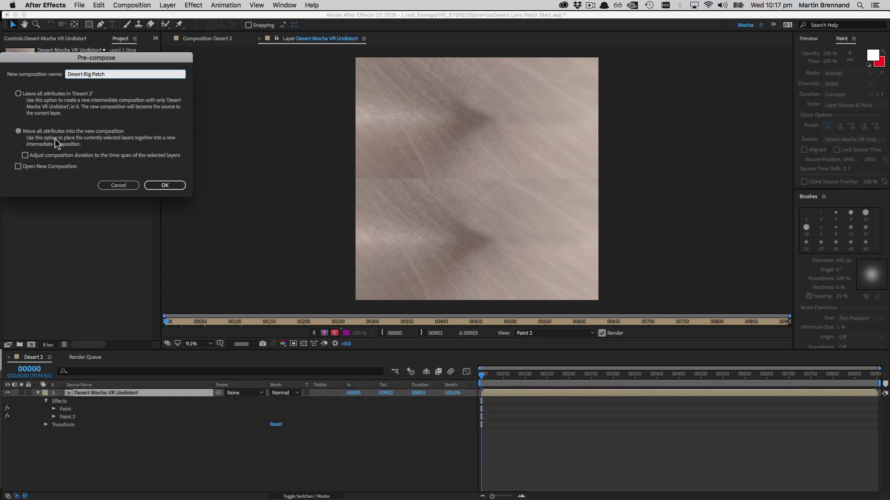
left_click(162, 185)
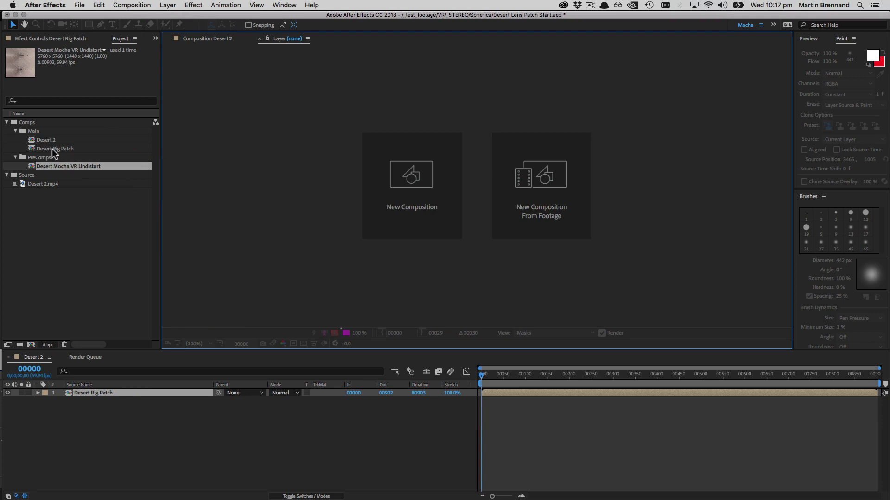
- Move the Desert Rig Patch composition into the PreComps folder and close the empty layer viewer
left_click_drag(51, 149, 43, 158)
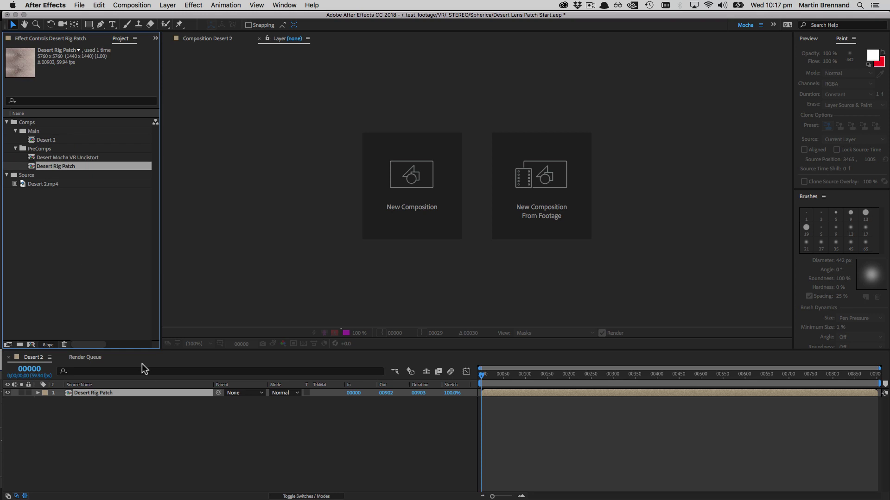
left_click(259, 39)
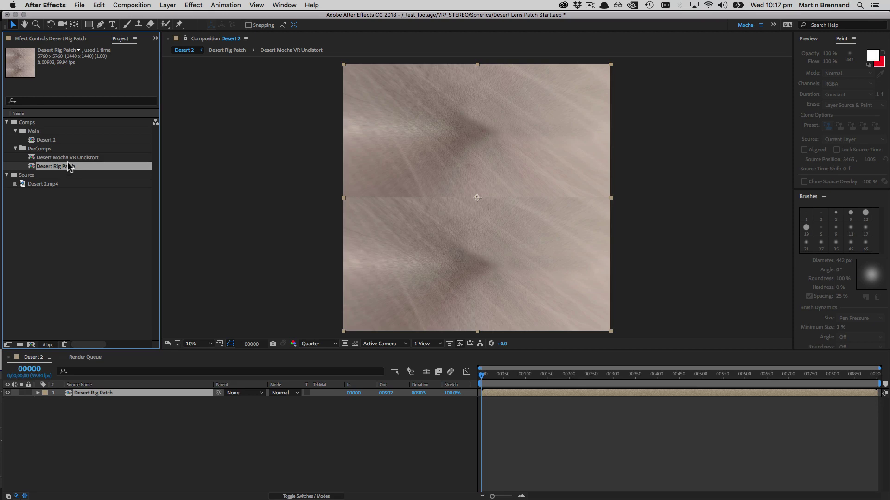
- Open the Desert Mocha VR Undistort composition and copy the mocha VR effect from its Desert 2.mp4 layer
left_click(61, 157)
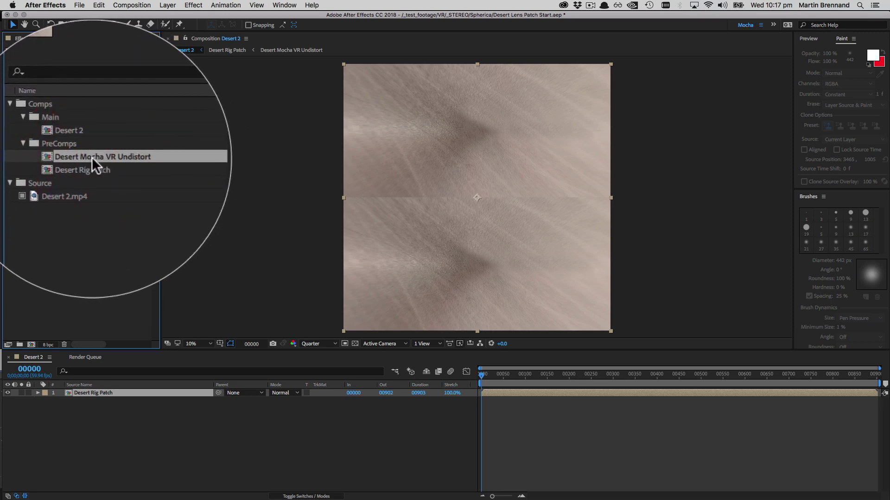
double_click(61, 158)
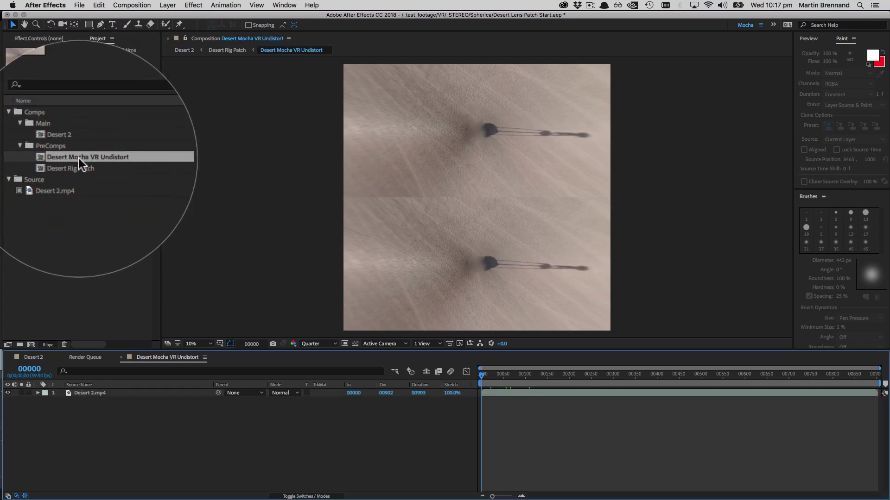
left_click(92, 393)
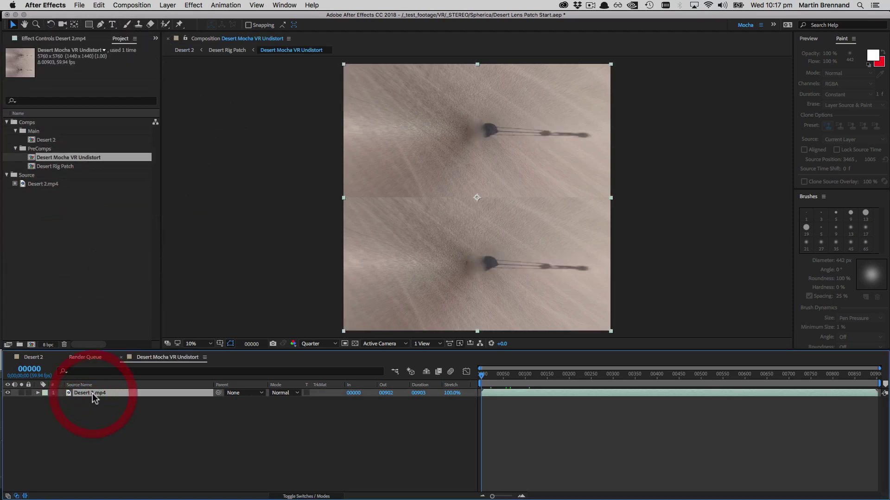
left_click(52, 39)
left_click(37, 58)
left_click(99, 5)
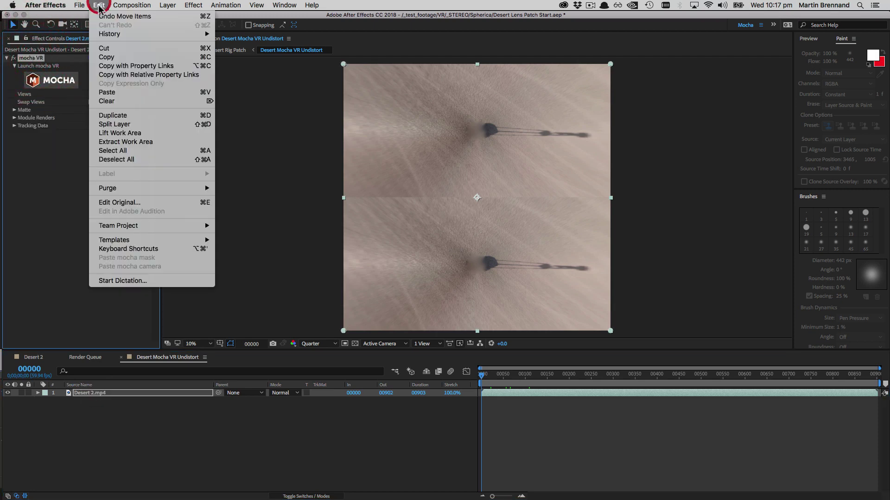
left_click(109, 57)
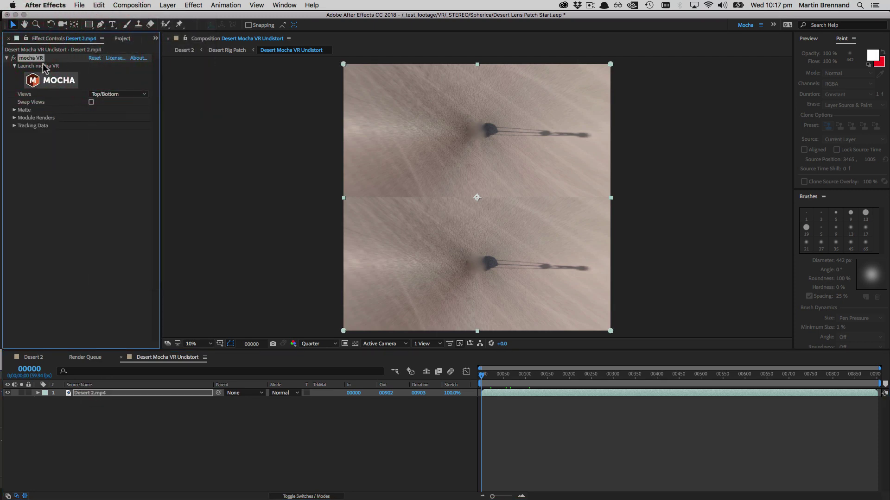
- Return to the Desert 2 composition and paste the mocha VR effect onto the Desert Rig Patch layer
left_click(34, 357)
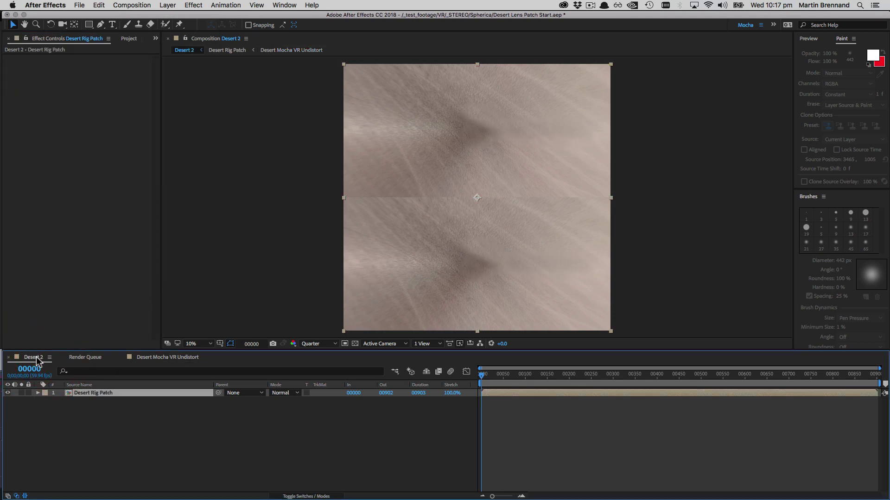
left_click(106, 6)
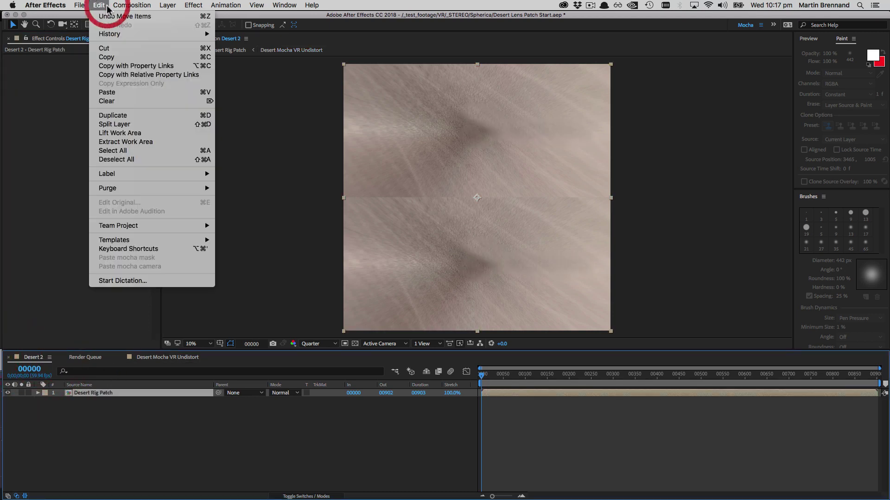
left_click(117, 92)
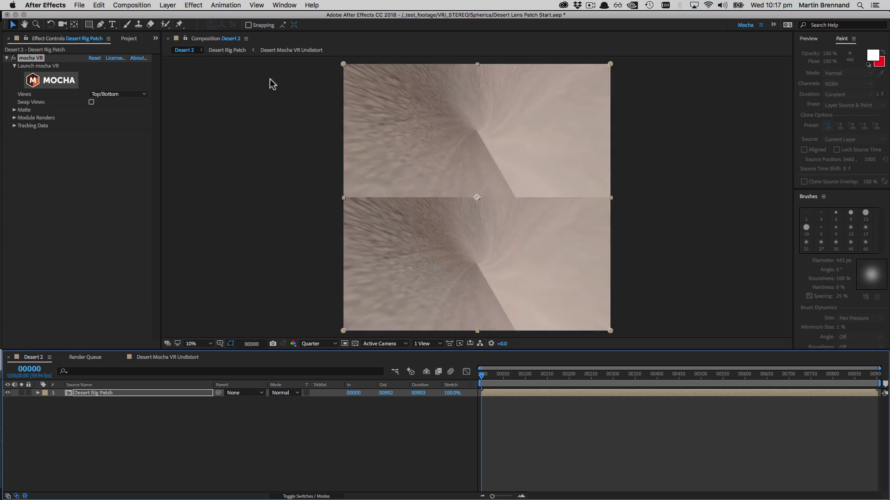
- Set the mocha VR render module on the Desert Rig Patch layer to Lens: Distort and the preview resolution to Full
left_click(14, 118)
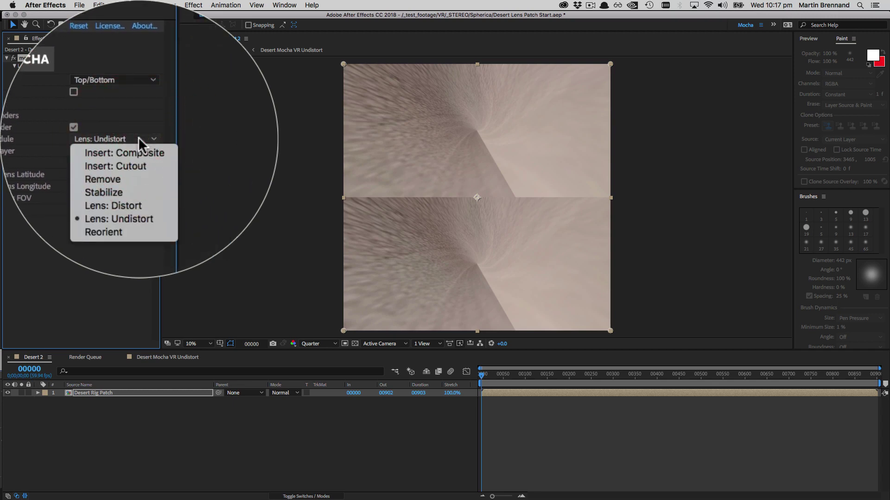
left_click(139, 179)
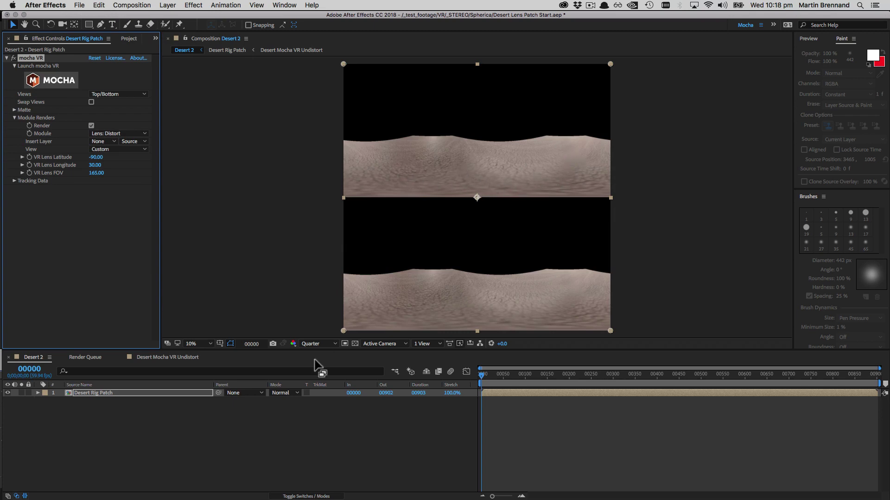
left_click(318, 344)
left_click(317, 367)
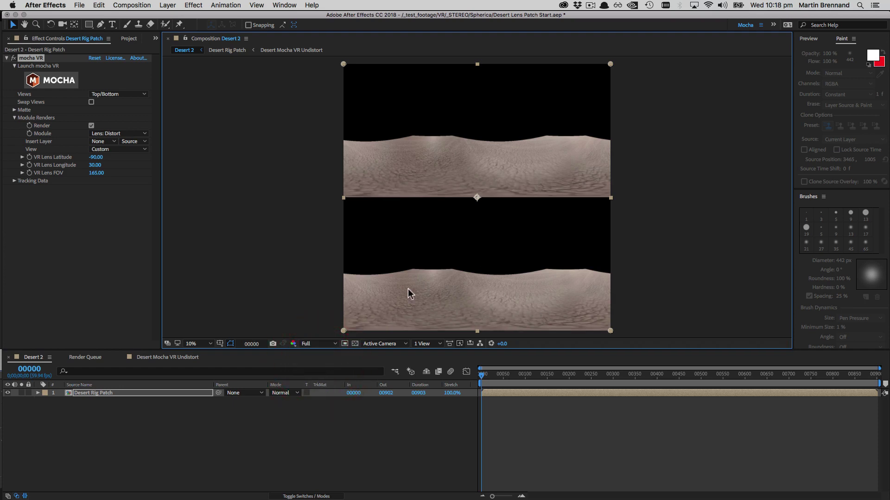
- Check the transparent areas around the re-distorted patch by briefly showing the transparency grid
left_click(355, 344)
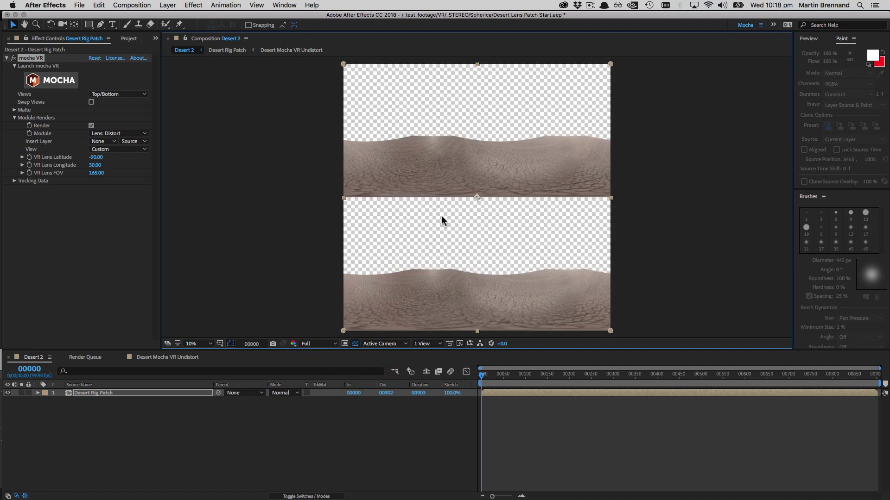
left_click(354, 344)
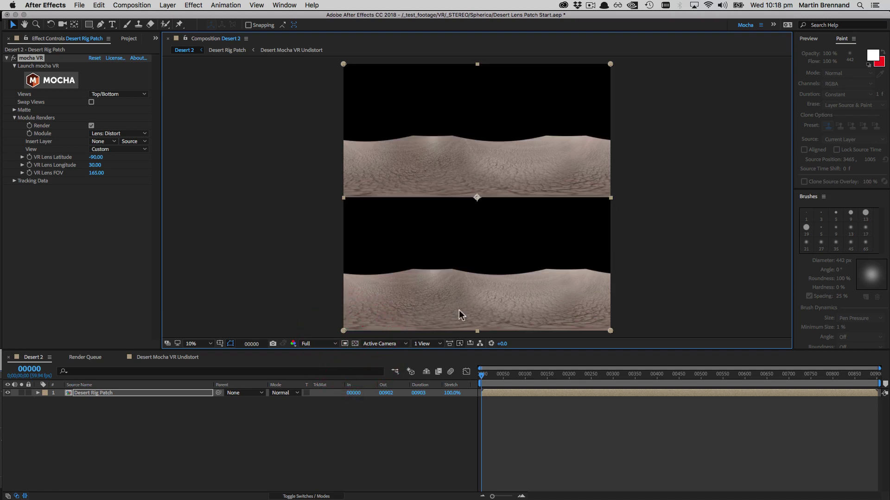
- Add the Desert 2.mp4 footage beneath the Desert Rig Patch layer and compare the composite with the patch hidden and shown
left_click(126, 39)
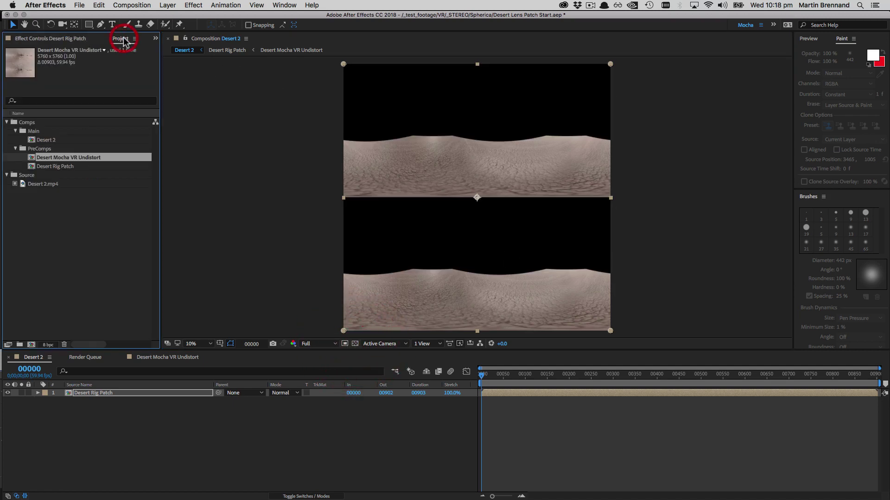
left_click_drag(36, 185, 95, 408)
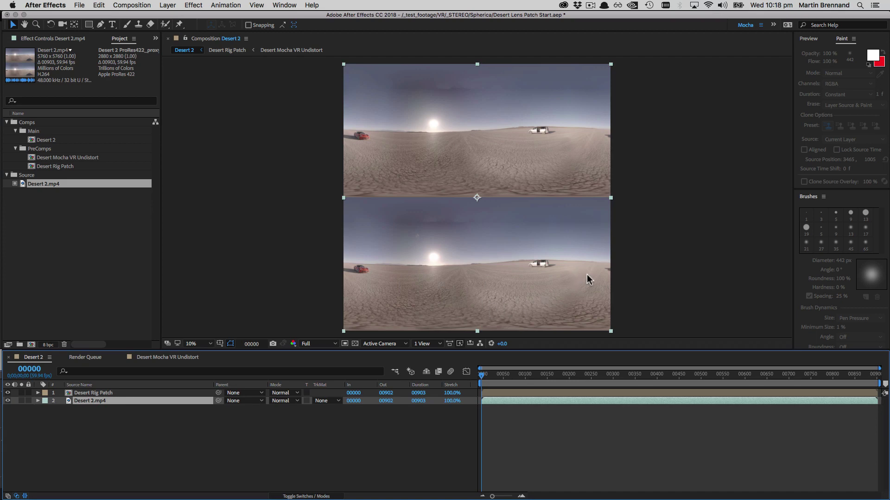
left_click(7, 393)
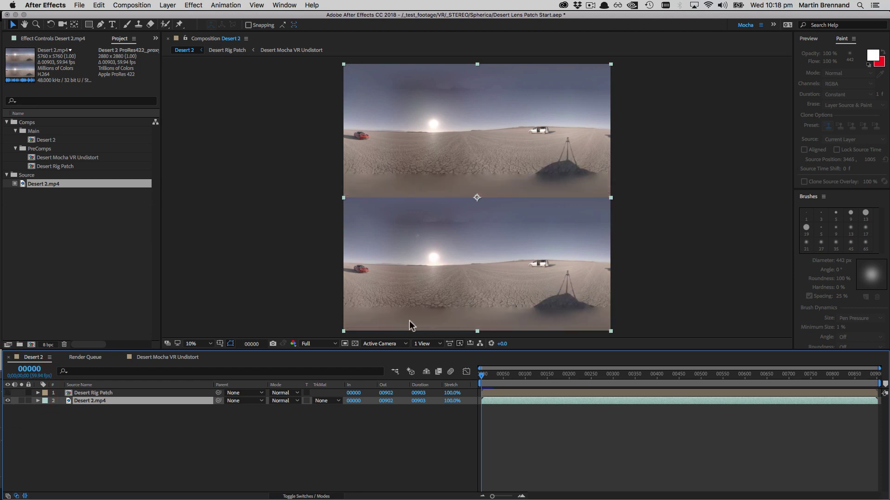
left_click(7, 393)
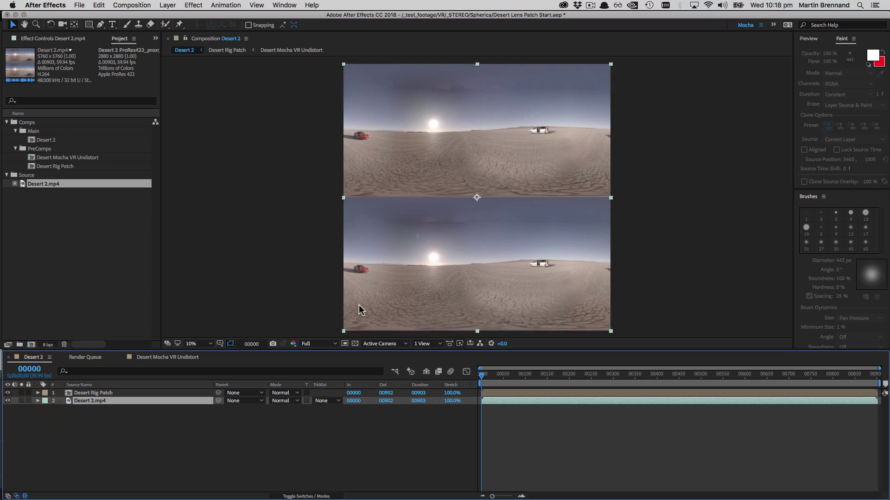